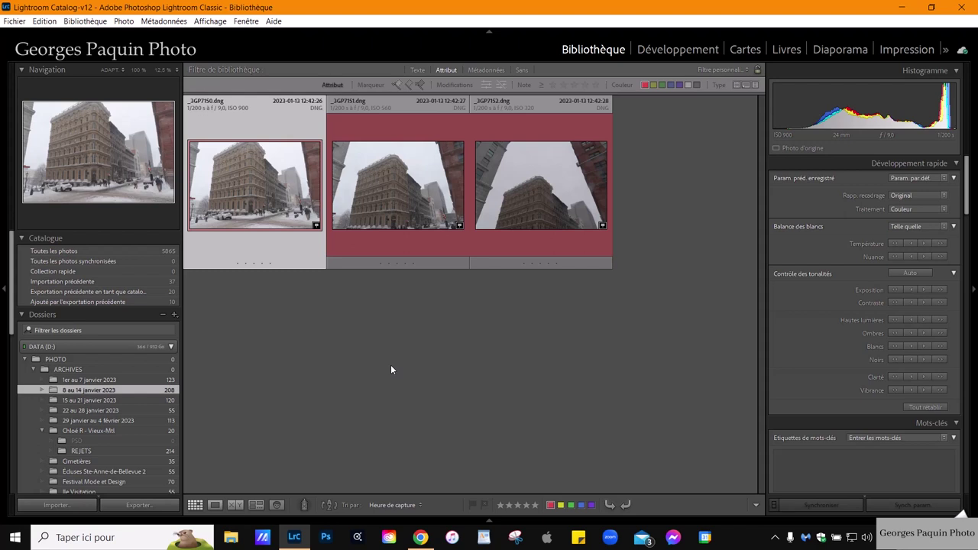
Review the three building photos in Loupe, then return to Grid and select all three
double_click(239, 184)
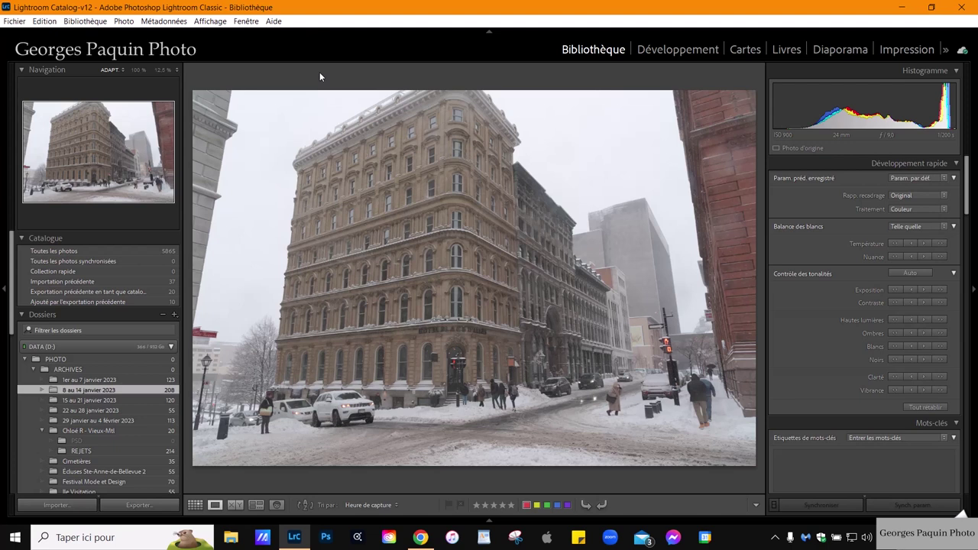
key(Right)
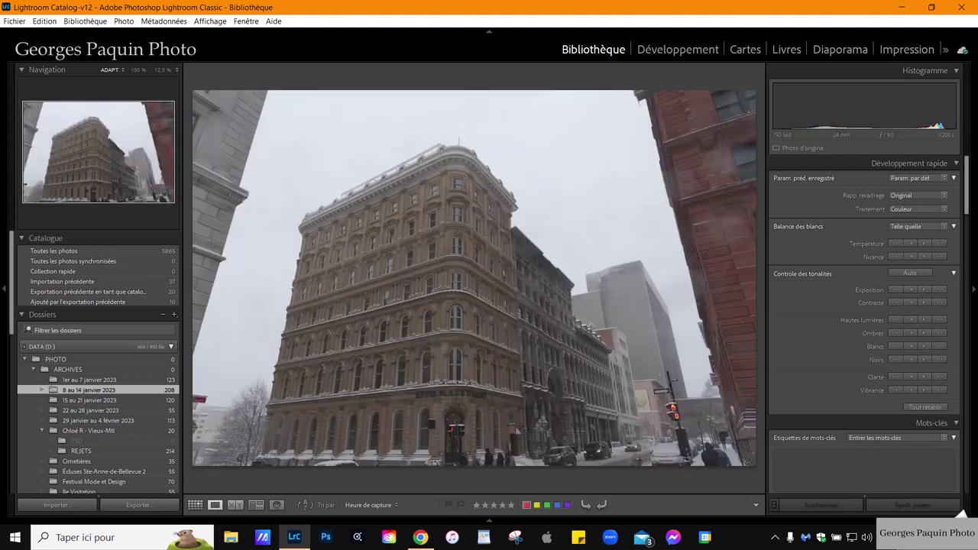
key(Right)
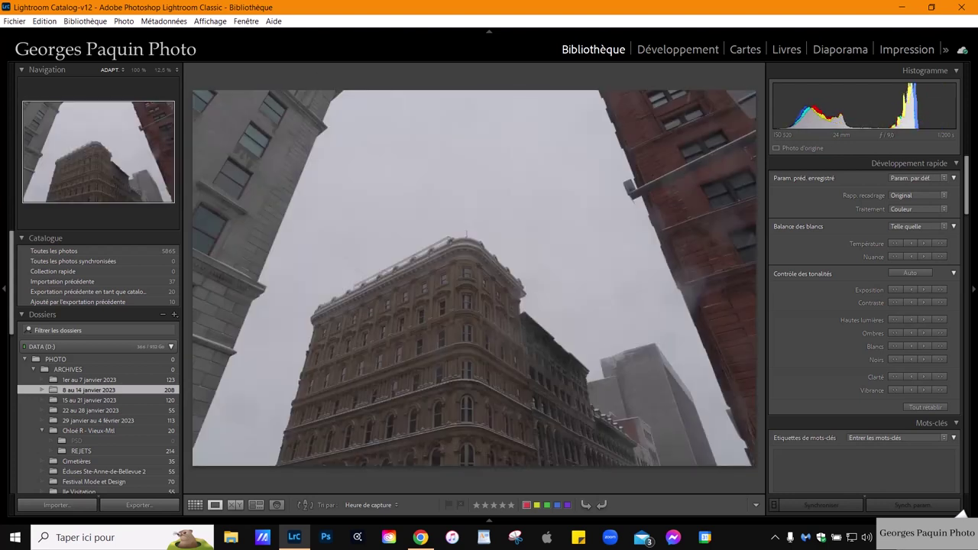
key(g)
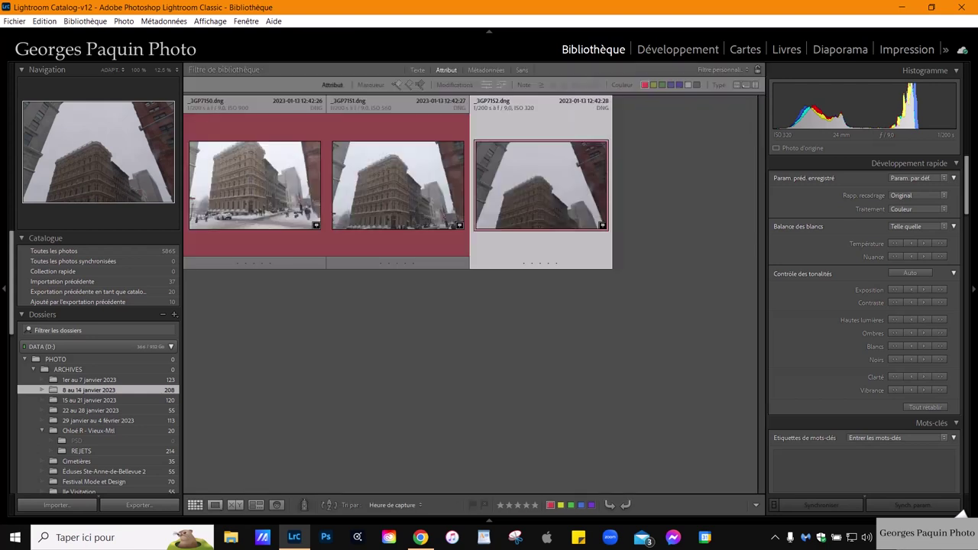
key(ctrl+a)
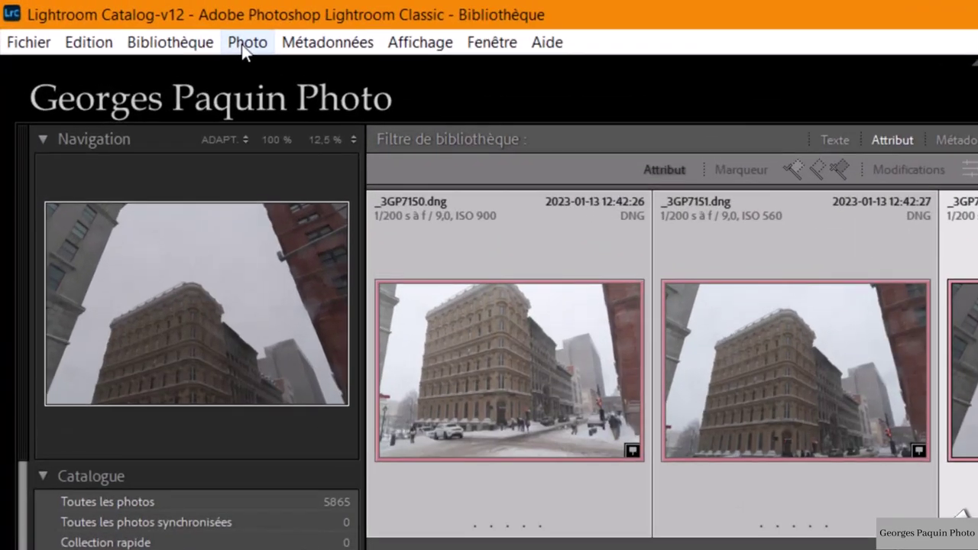
Merge the three photos into a Perspective panorama with auto-crop using Photo Merge > Panorama
click(243, 44)
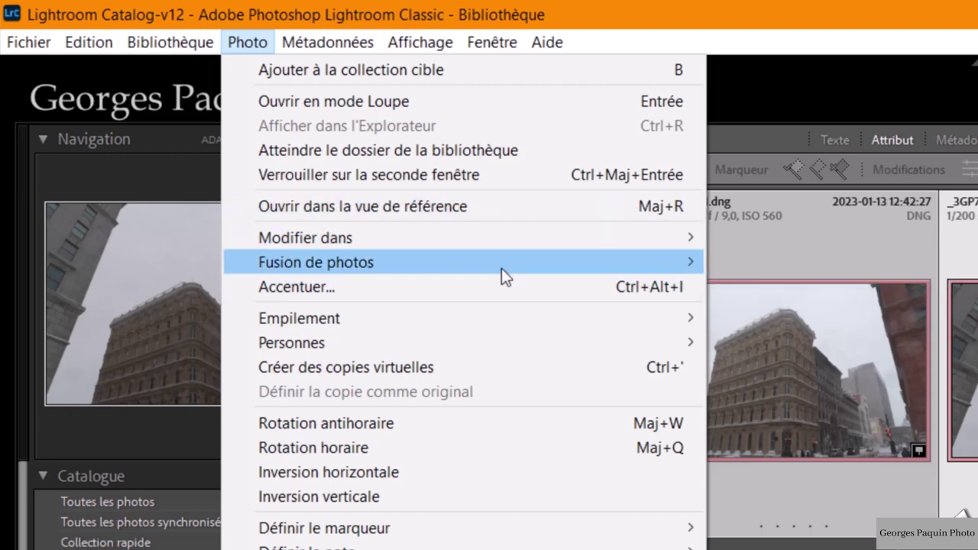
mouse_move(316, 263)
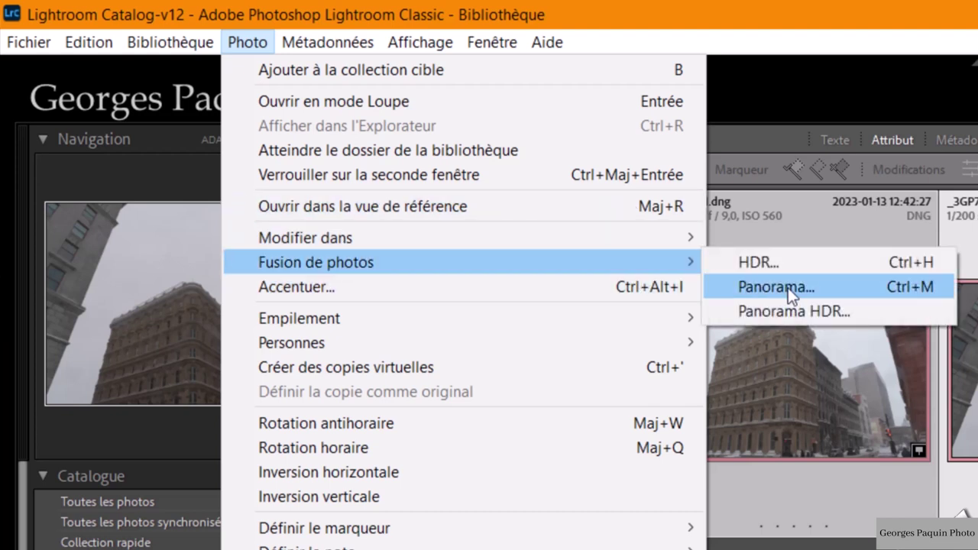
click(788, 287)
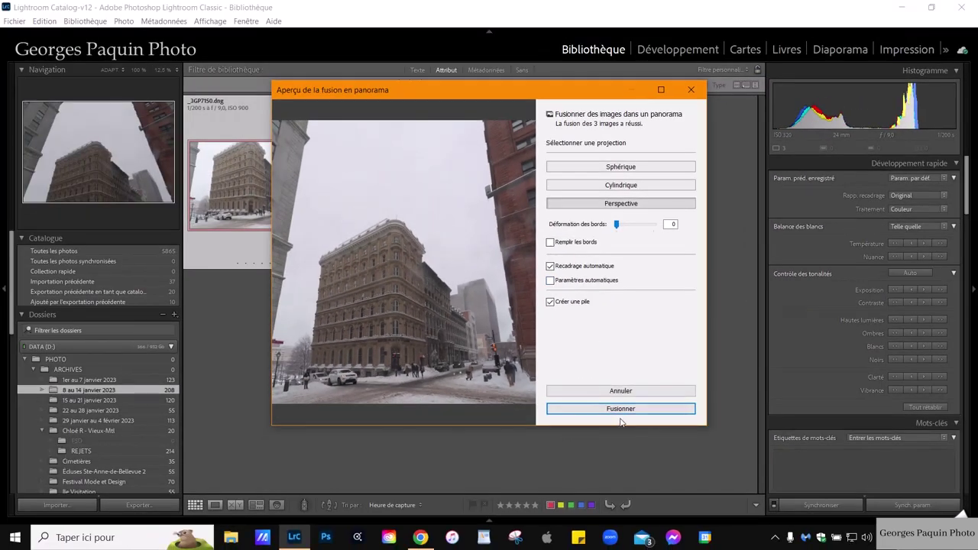
click(625, 410)
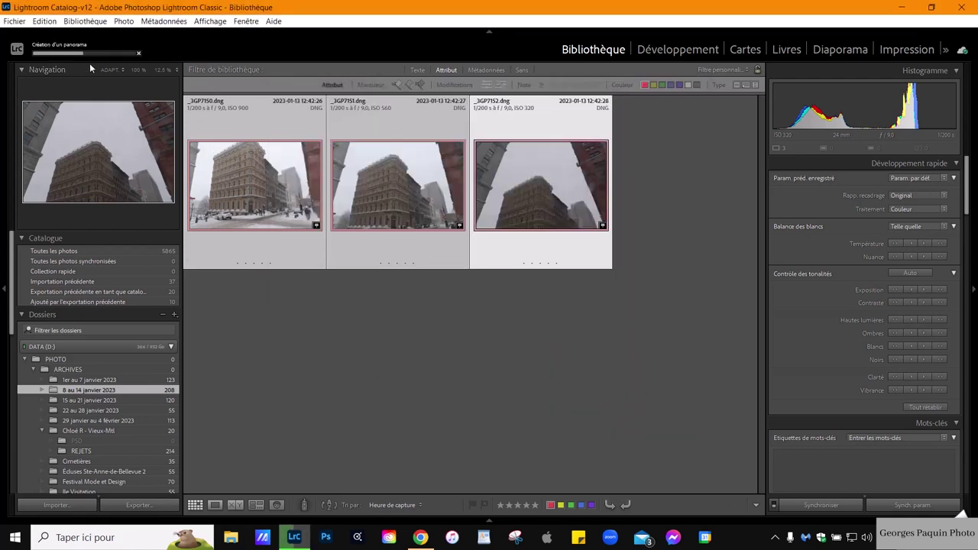
Give the panorama a one-star rating and show its file and exposure info overlay
key(1)
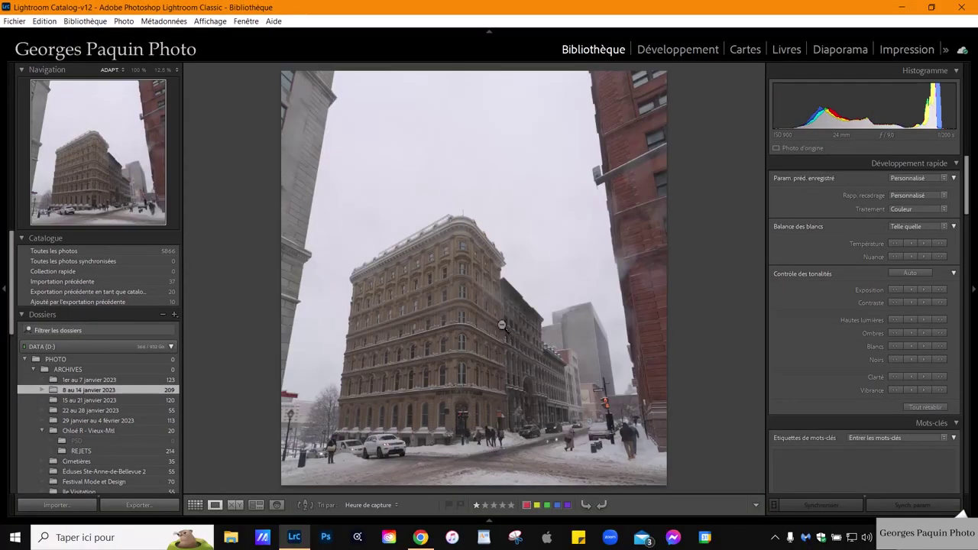
key(i)
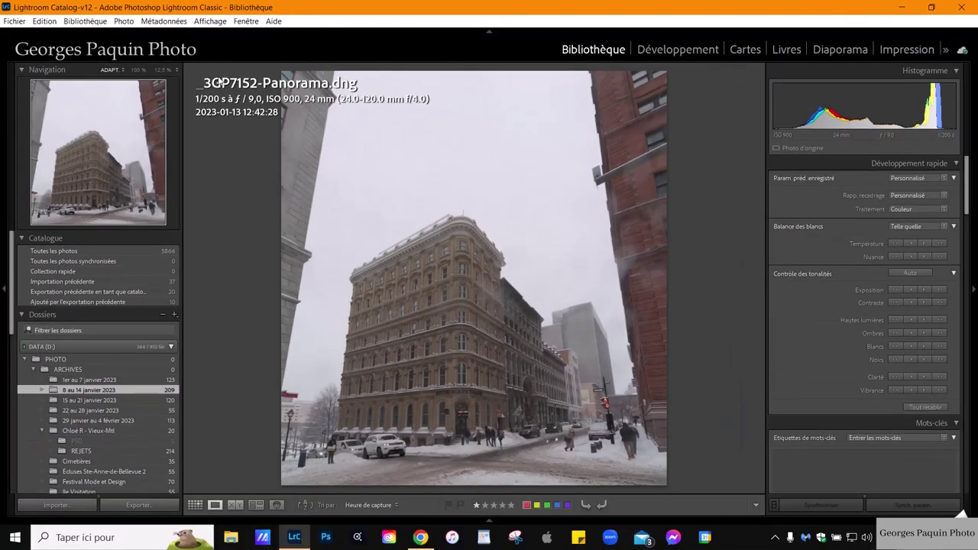
In Develop, shape an S tone curve by darkening shadows and lifting highlights, and set Blacks to −27
click(678, 50)
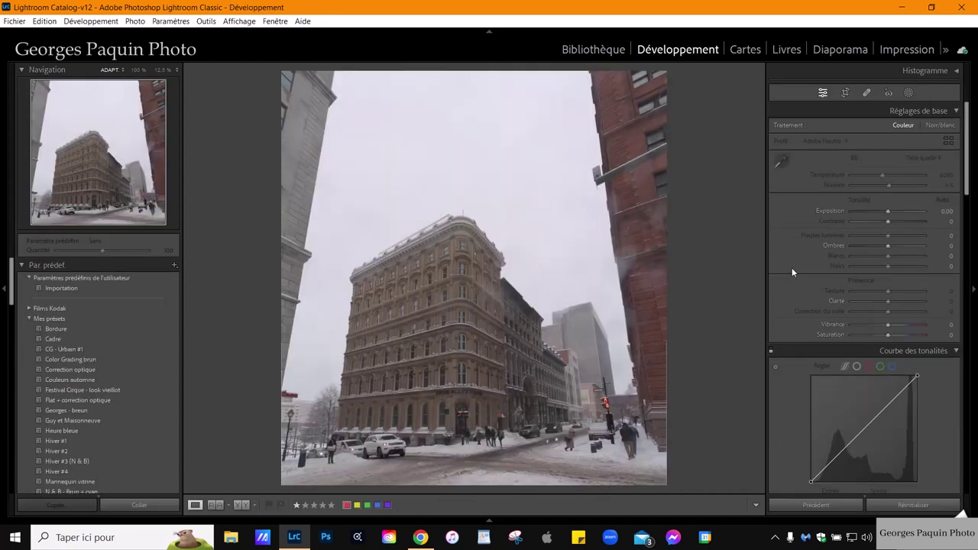
scroll(791, 272, down, 5)
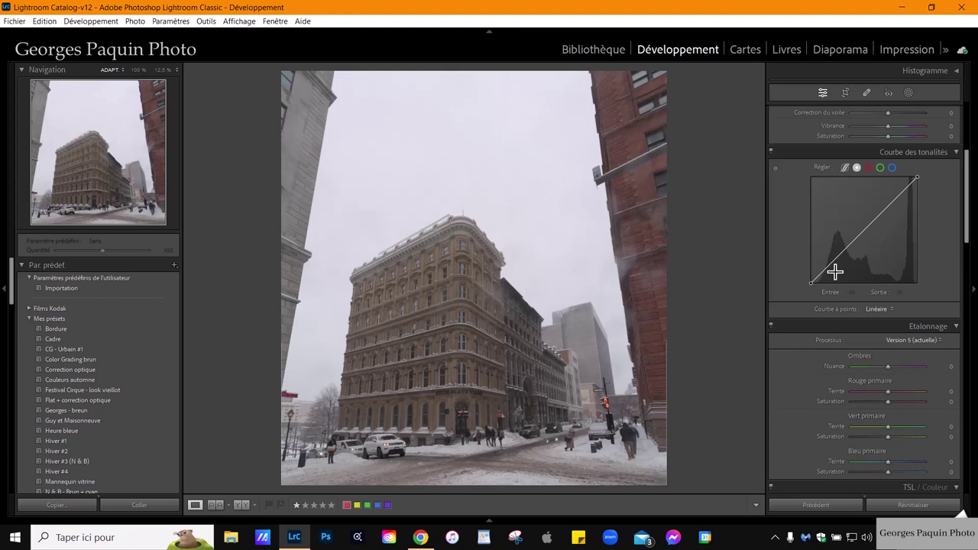
drag(829, 273, 864, 239)
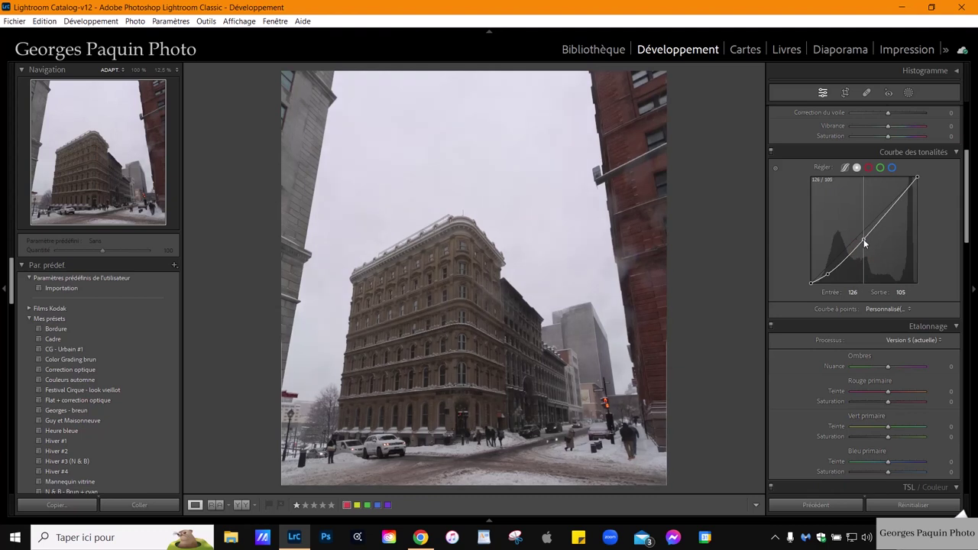
click(890, 210)
drag(889, 209, 892, 205)
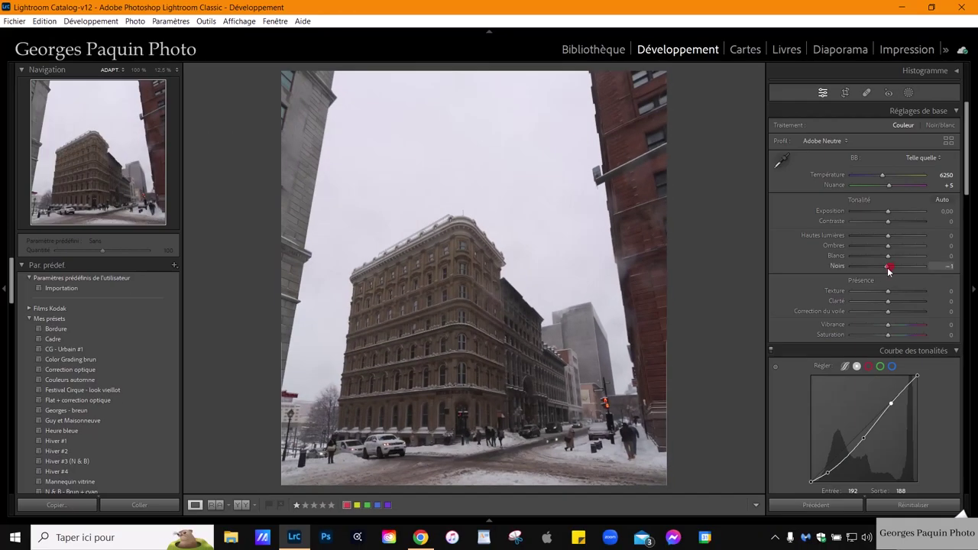
mouse_move(888, 266)
mouse_down()
mouse_move(878, 265)
mouse_move(900, 248)
mouse_move(869, 247)
mouse_move(866, 262)
mouse_up()
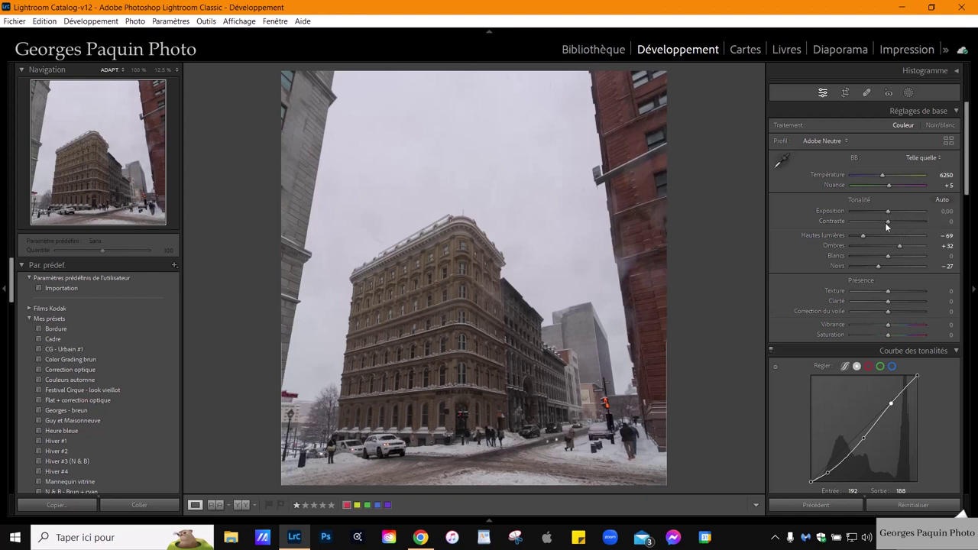
Set Exposure −0.10, Shadows +47, Whites +10 and Highlights −74 in Basic
drag(889, 216, 888, 216)
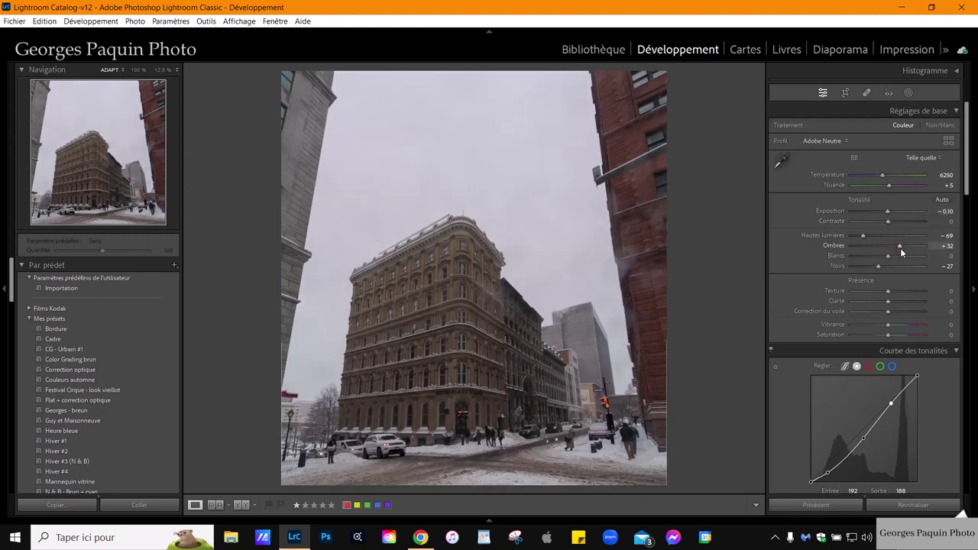
drag(900, 247, 892, 257)
drag(890, 221, 892, 220)
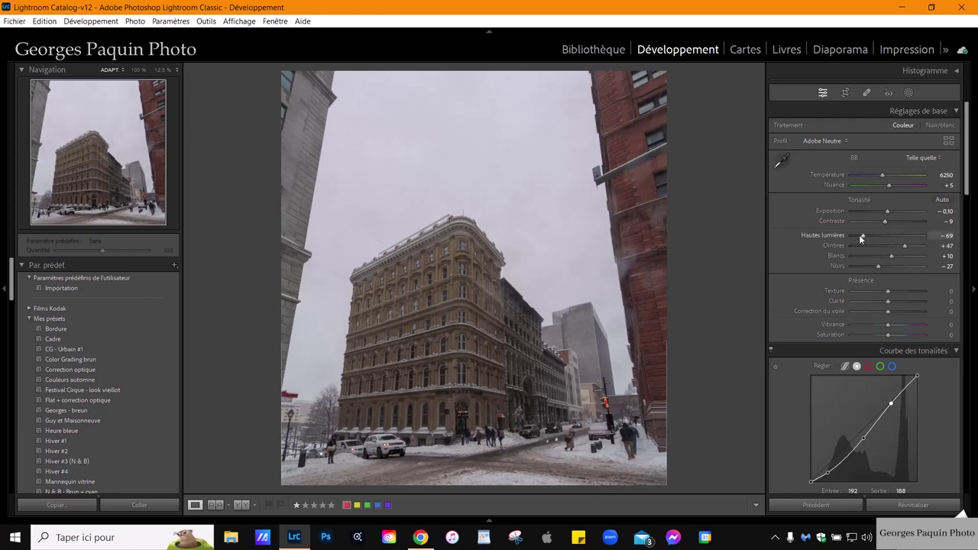
click(864, 237)
drag(865, 238, 863, 239)
Set Vibrance to −25, Saturation to +30 and Clarity to +5
key(Down)
key(Down)
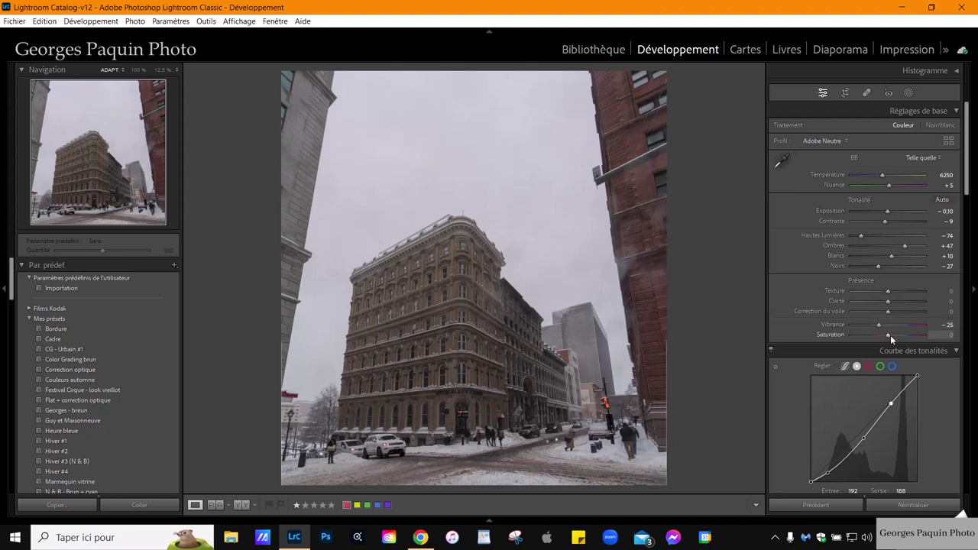
key(Up)
key(Up)
key(Up)
click(888, 303)
key(Up)
Pull down a highlight point on the red tone-curve channel to cool the image
scroll(786, 267, down, 3)
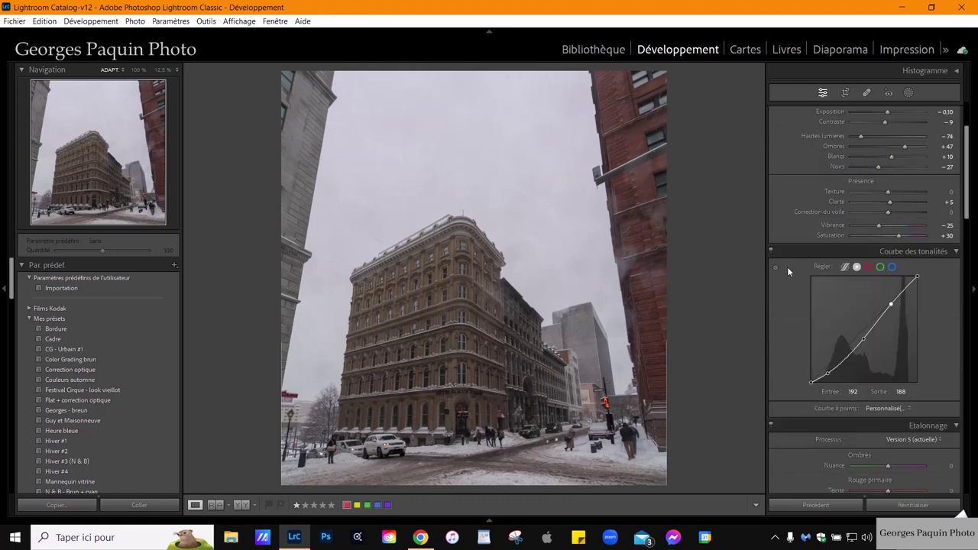
scroll(787, 291, down, 3)
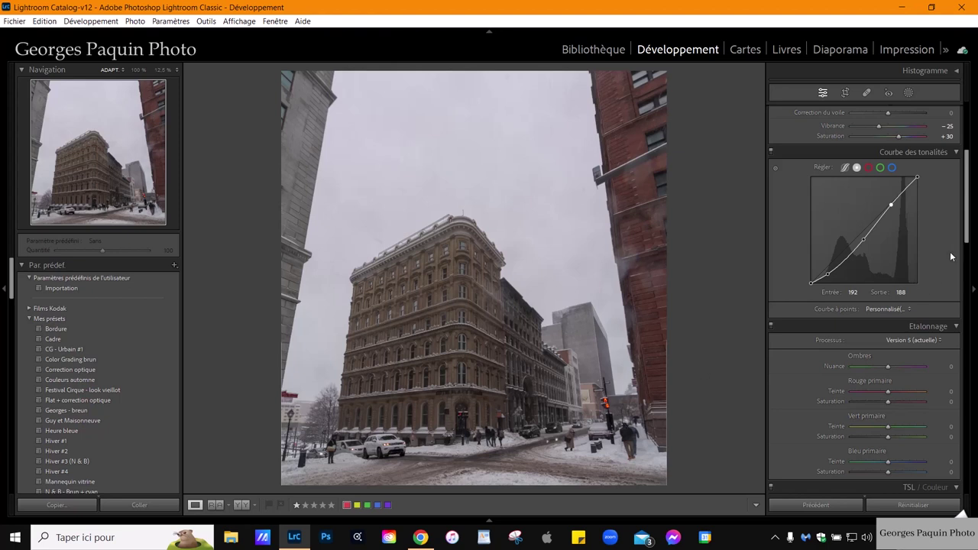
click(869, 169)
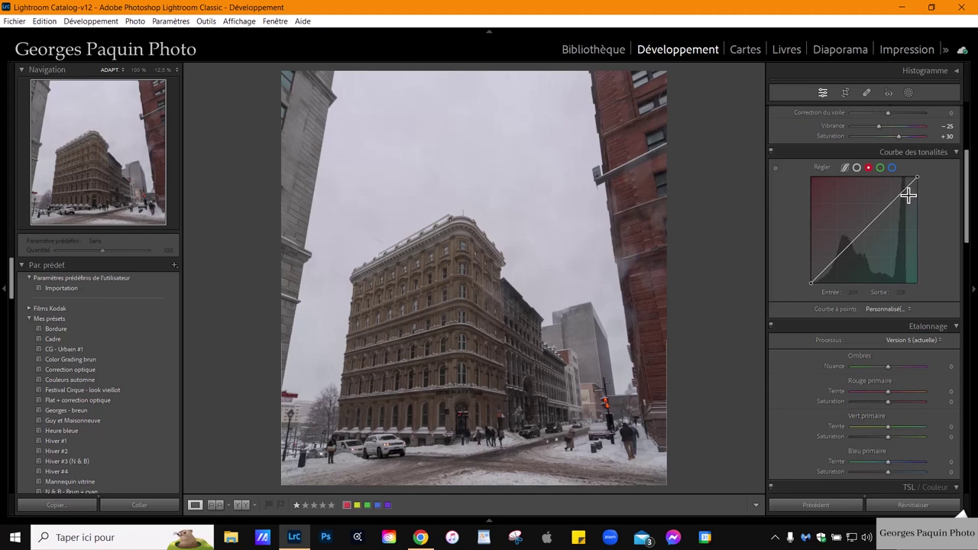
drag(907, 196, 905, 189)
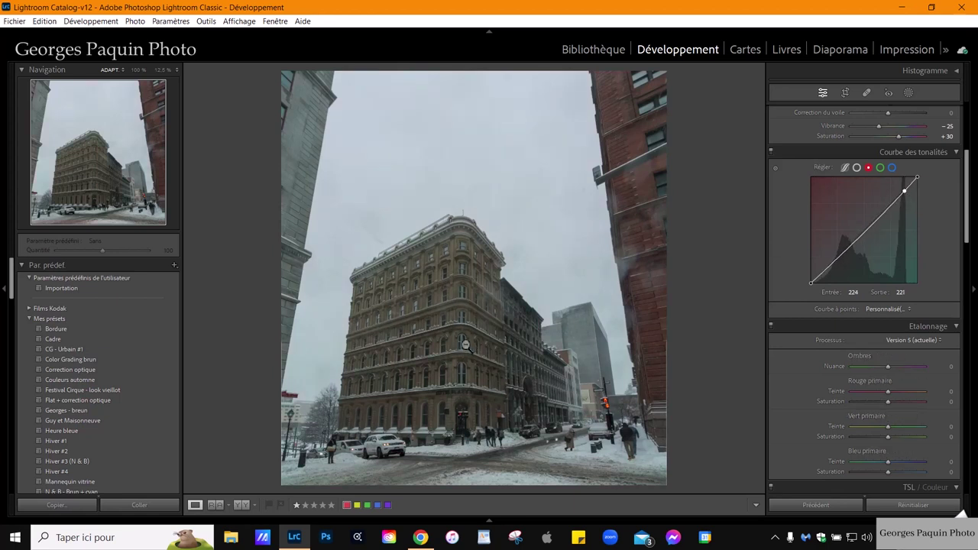
Lift shadow and midtone points on the blue curve (32→37, 130→133)
click(892, 167)
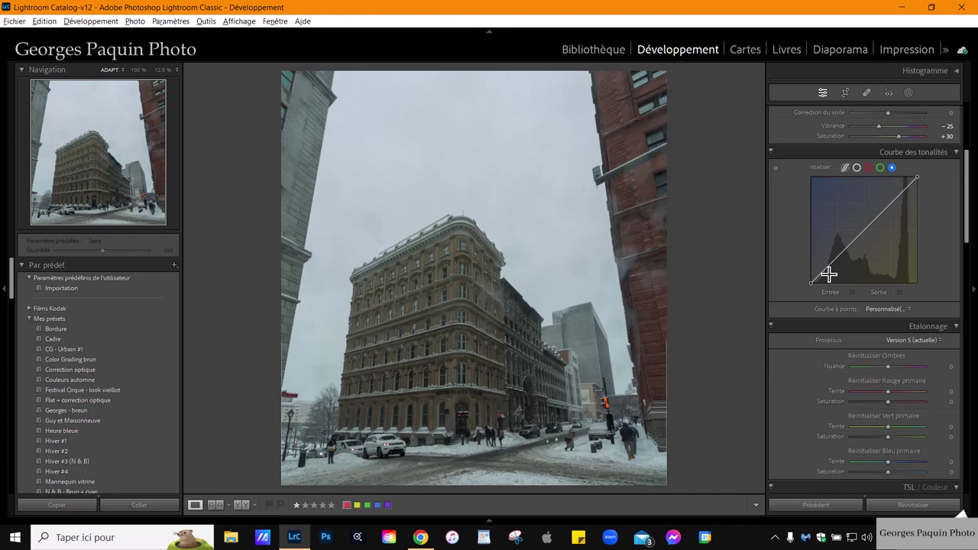
click(825, 269)
drag(824, 270, 819, 269)
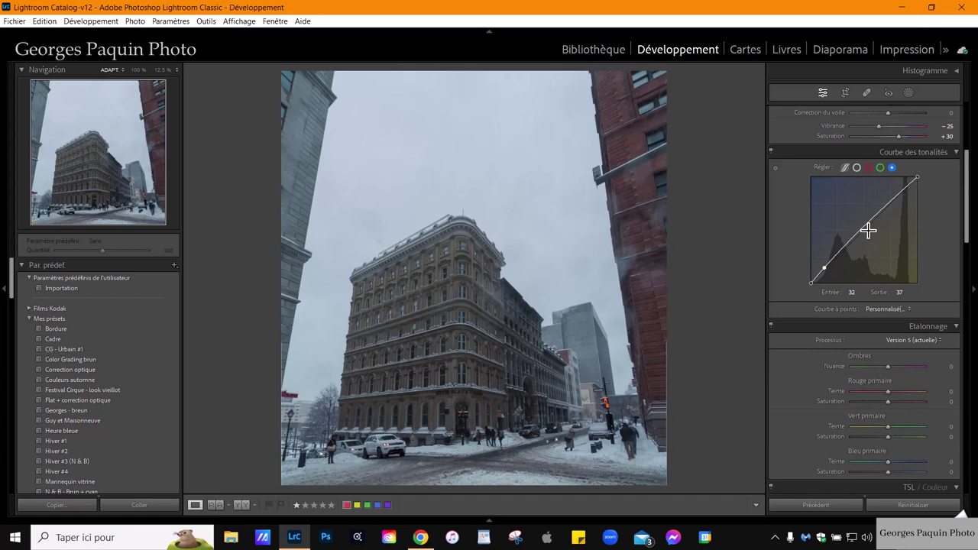
click(865, 228)
Zoom to the facade and use the targeted HSL tool to brighten and saturate orange and yellow
scroll(823, 391, down, 5)
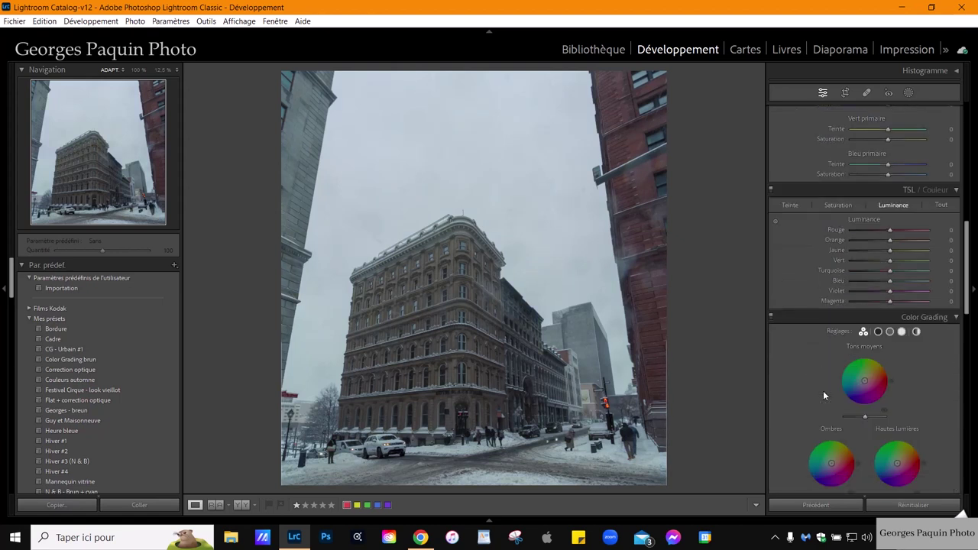
click(436, 338)
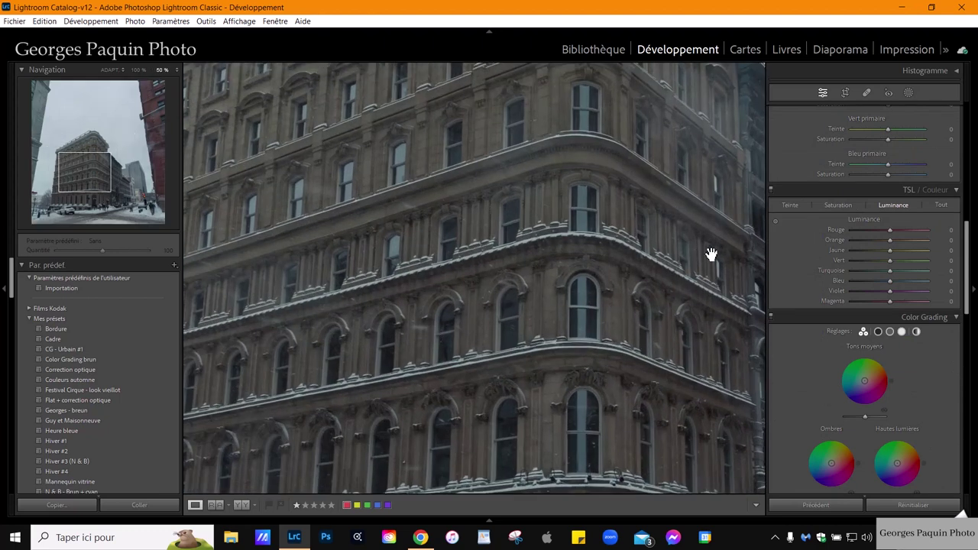
drag(703, 257, 648, 264)
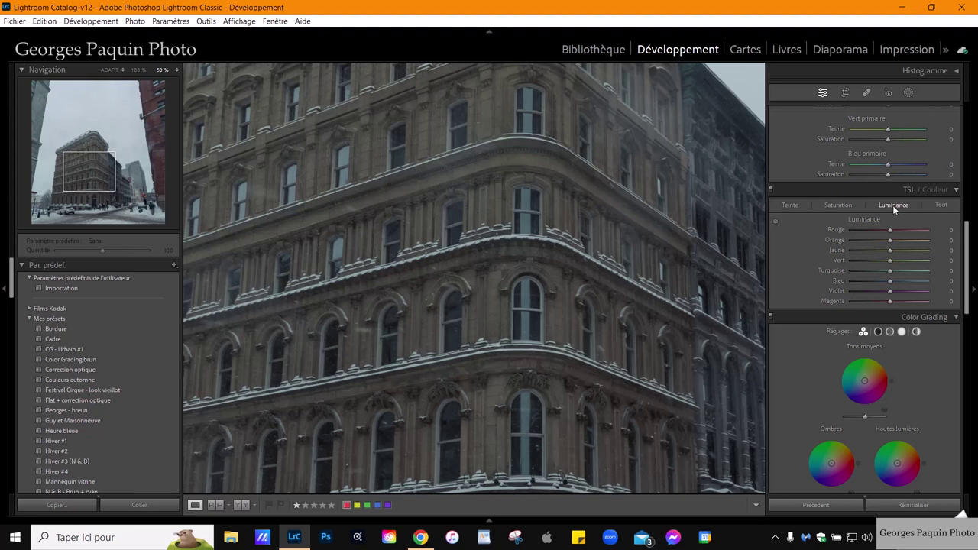
click(775, 221)
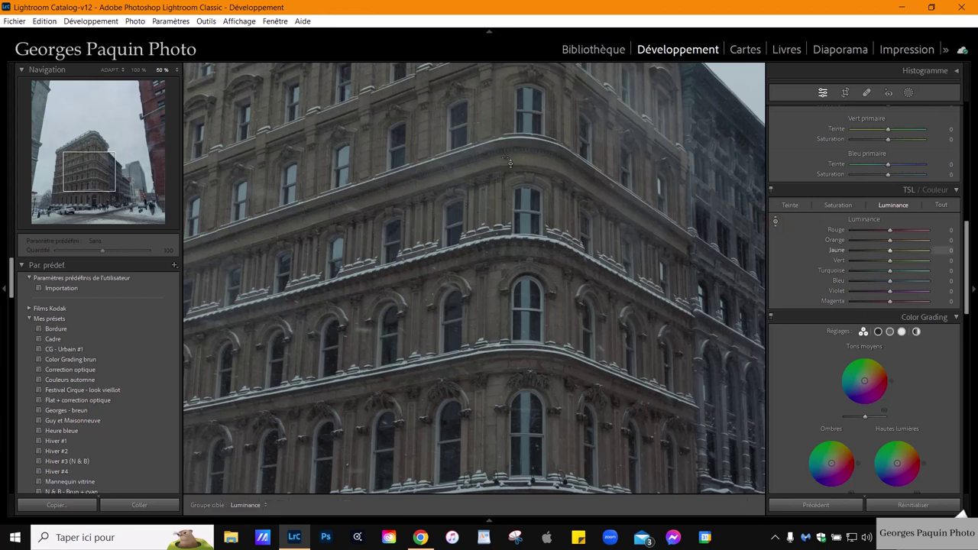
drag(510, 163, 511, 114)
drag(510, 163, 510, 145)
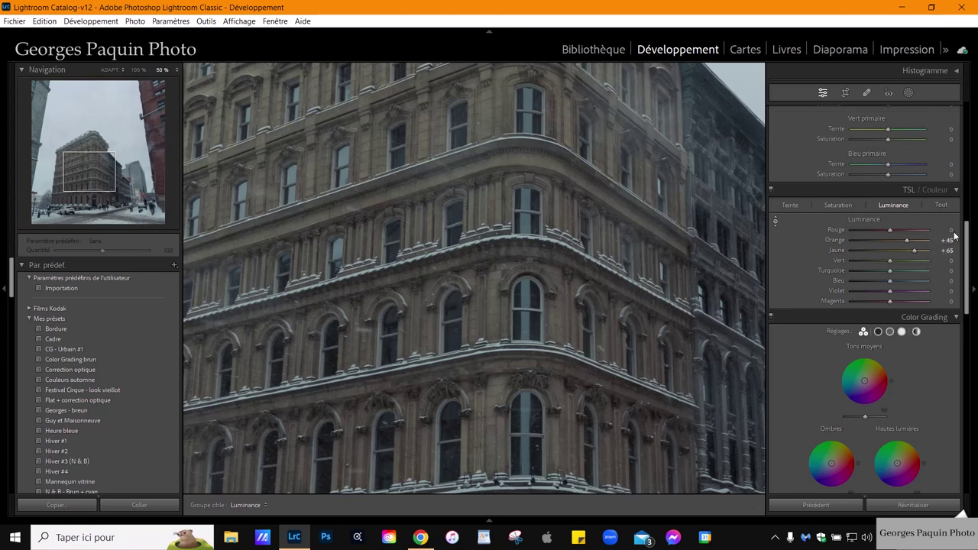
click(839, 205)
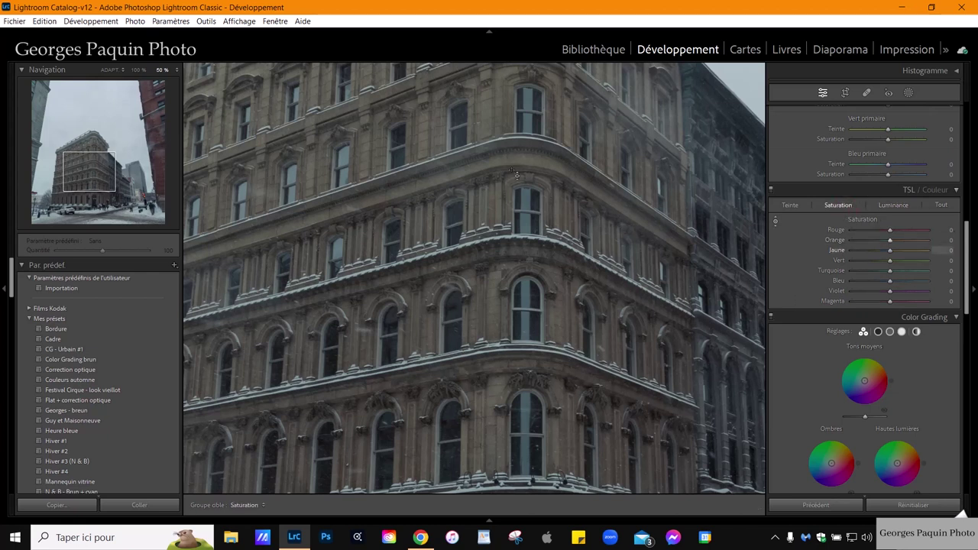
drag(541, 162, 542, 113)
Push orange and yellow saturation to +70 and +76, fit the photo, and show masking options
key(Up)
key(Up)
key(Up)
key(Up)
key(Up)
key(Up)
key(Up)
key(Up)
key(Up)
key(Up)
click(586, 318)
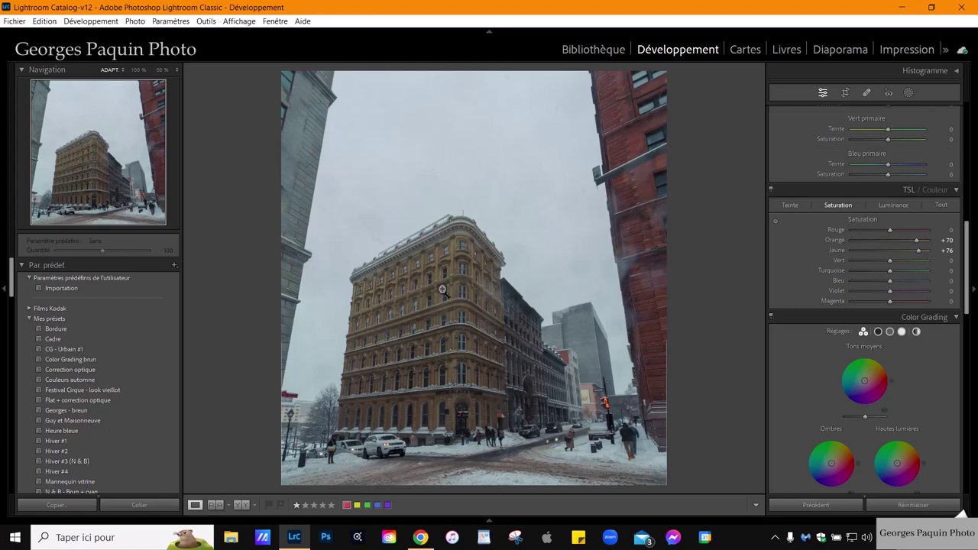
click(909, 92)
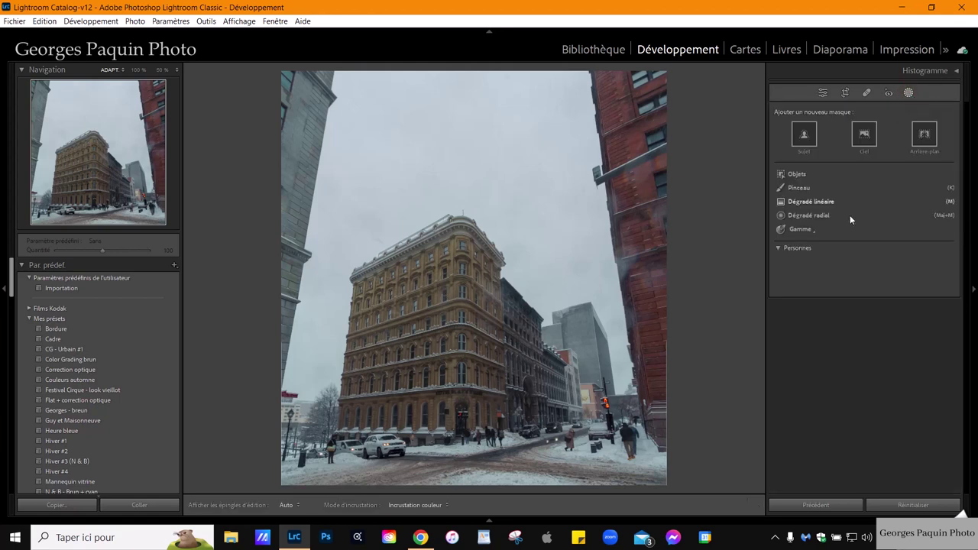
Add a linear gradient from sky to street with Exposure 0.40 and Dehaze −49
click(831, 202)
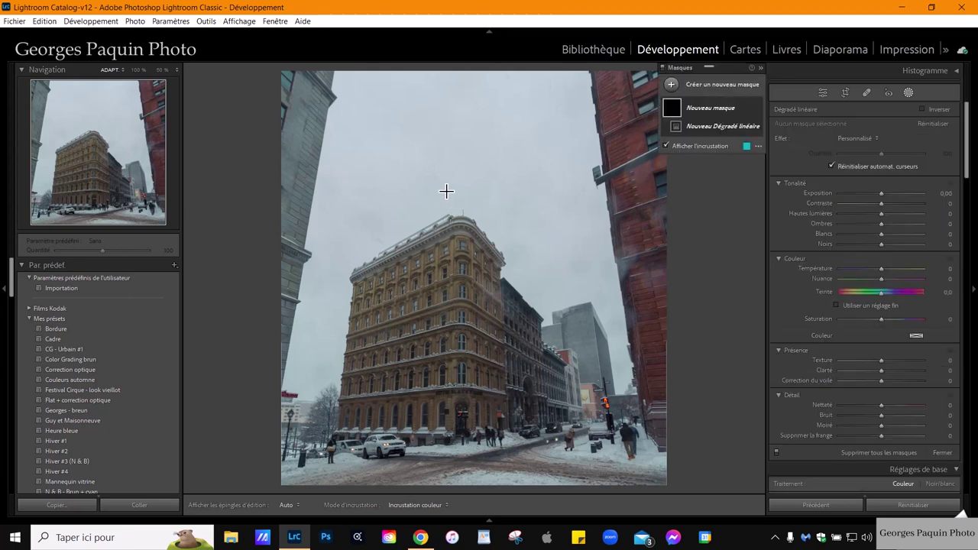
mouse_move(450, 142)
mouse_down()
mouse_move(441, 408)
mouse_move(447, 394)
mouse_up()
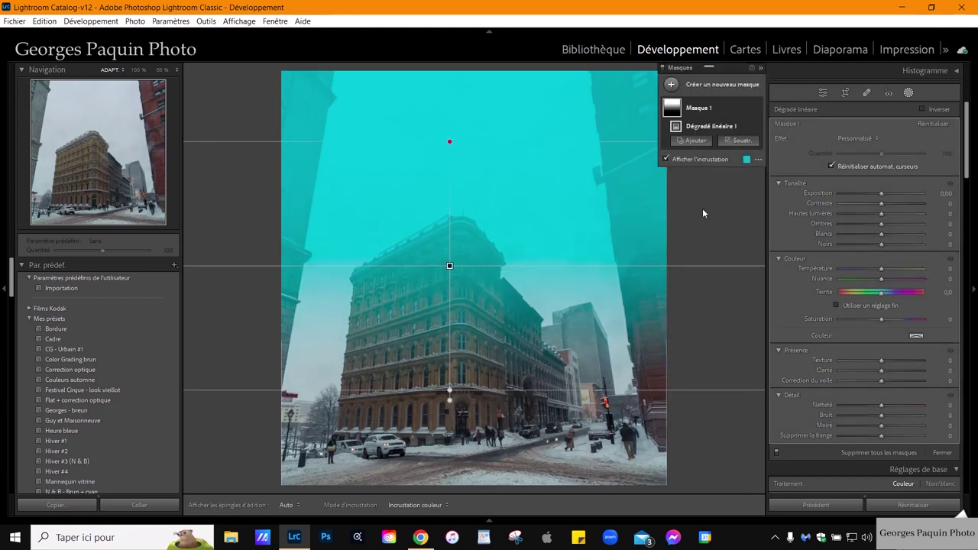
click(720, 159)
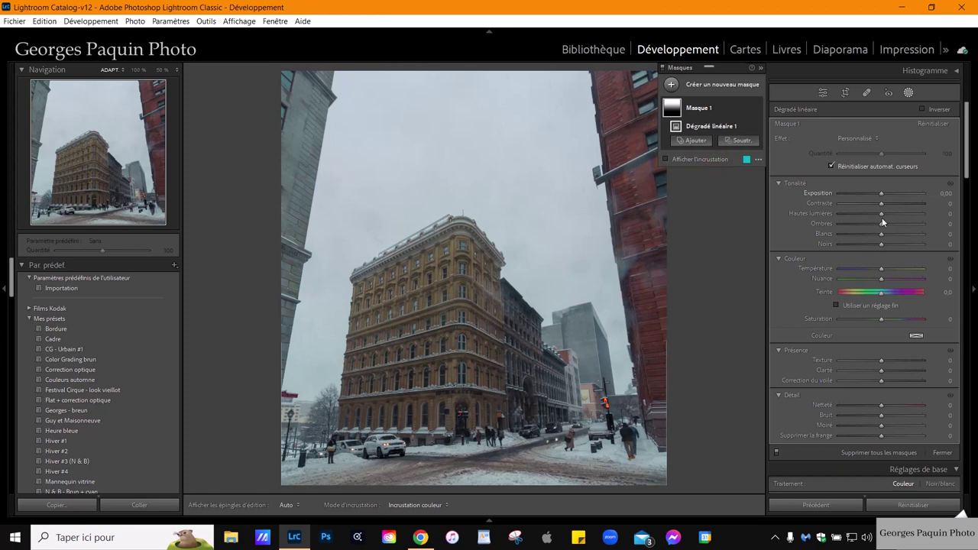
drag(881, 193, 884, 196)
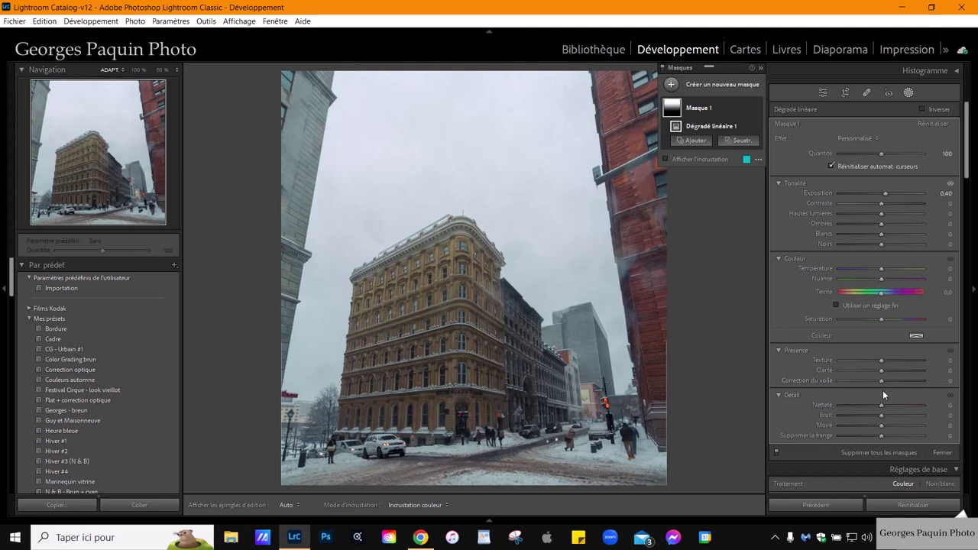
drag(881, 382, 861, 402)
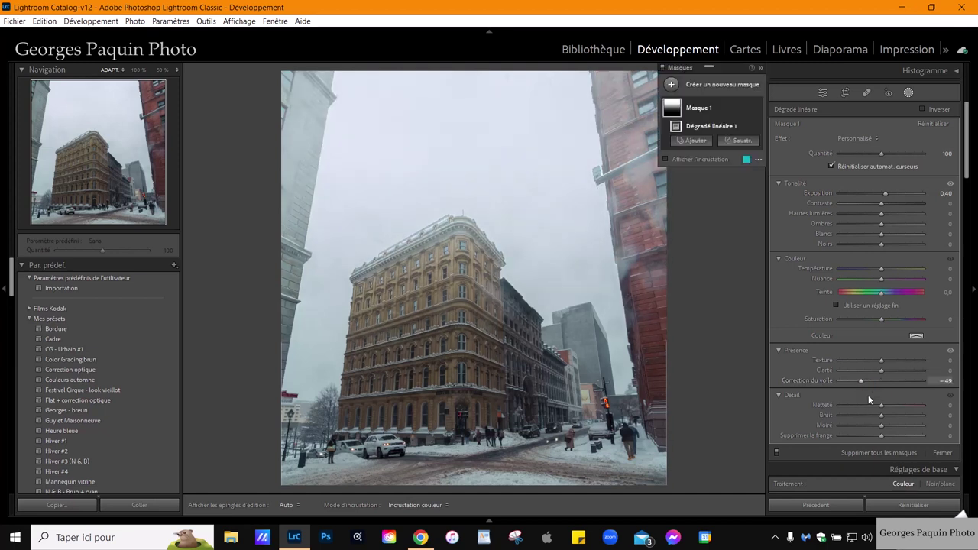
mouse_move(451, 268)
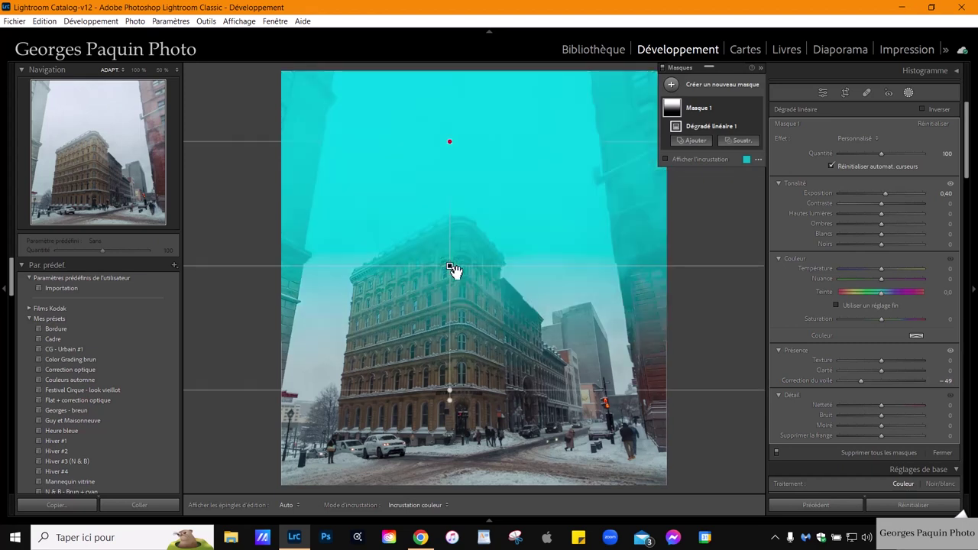
Move the gradient slightly lower and set Highlights −29, Shadows 4 and Amount 82
drag(453, 269, 453, 293)
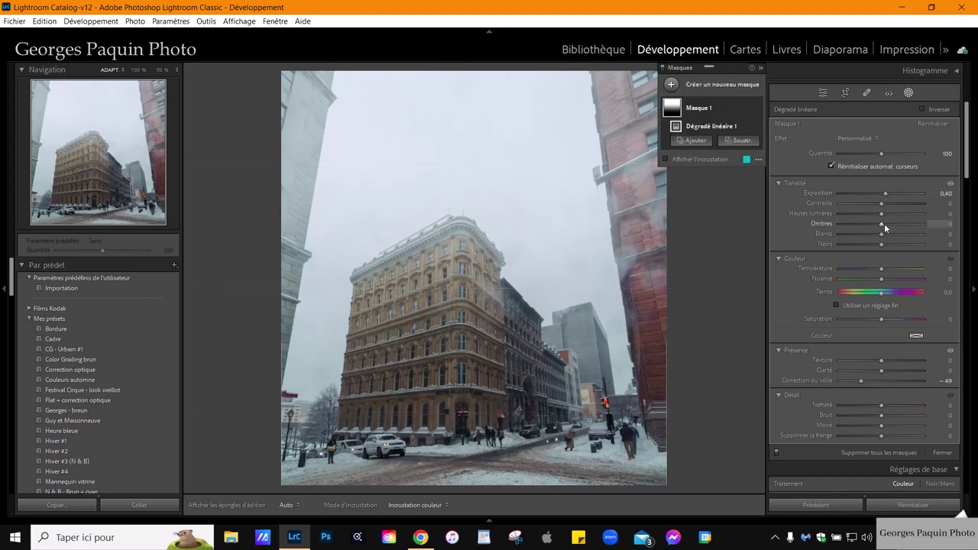
drag(883, 217, 871, 227)
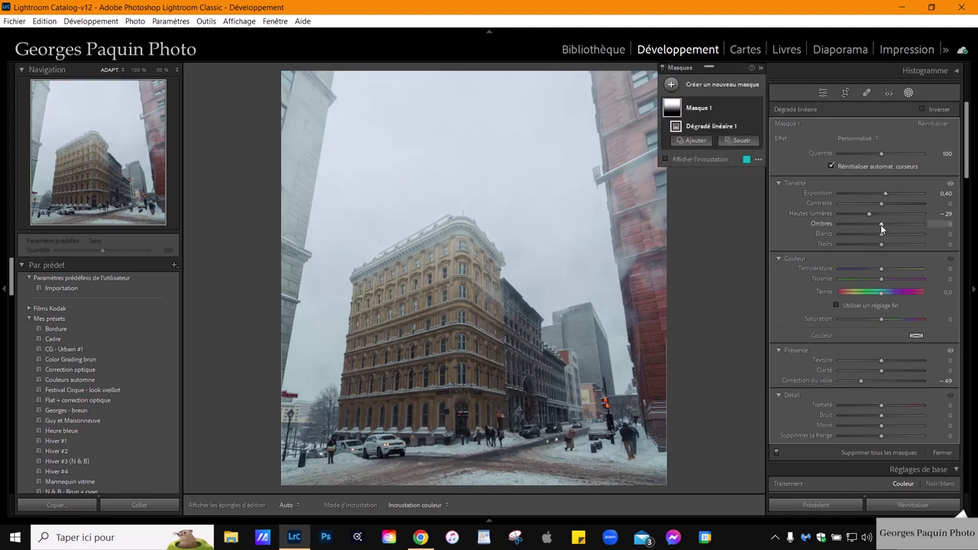
drag(881, 223, 883, 228)
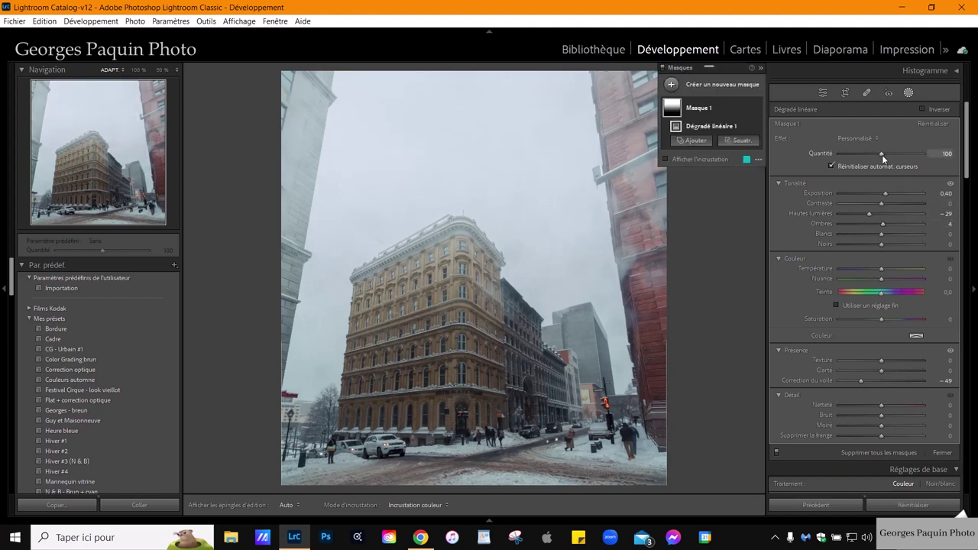
drag(881, 154, 873, 155)
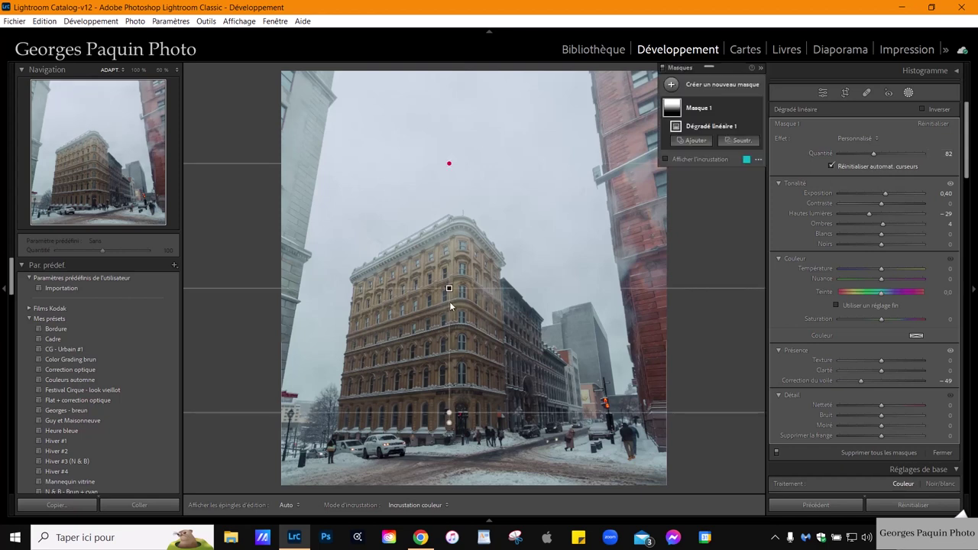
mouse_move(449, 290)
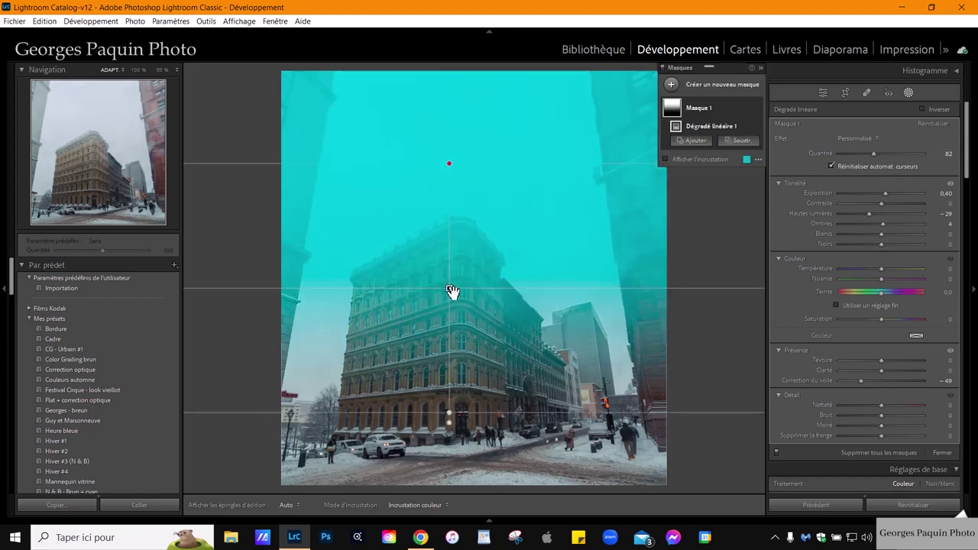
Nudge the sky gradient lower and add an Objects subtraction to Mask 1
drag(450, 289, 451, 298)
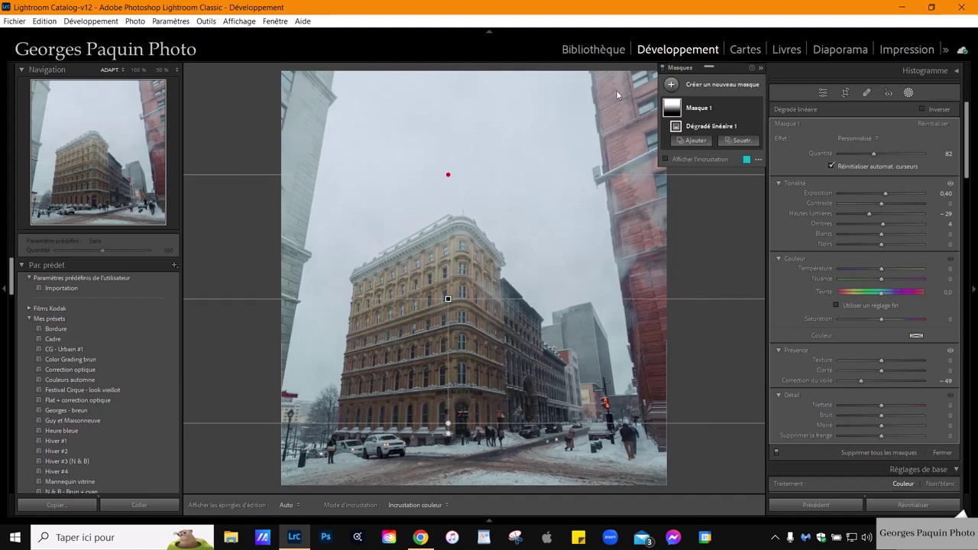
mouse_move(711, 108)
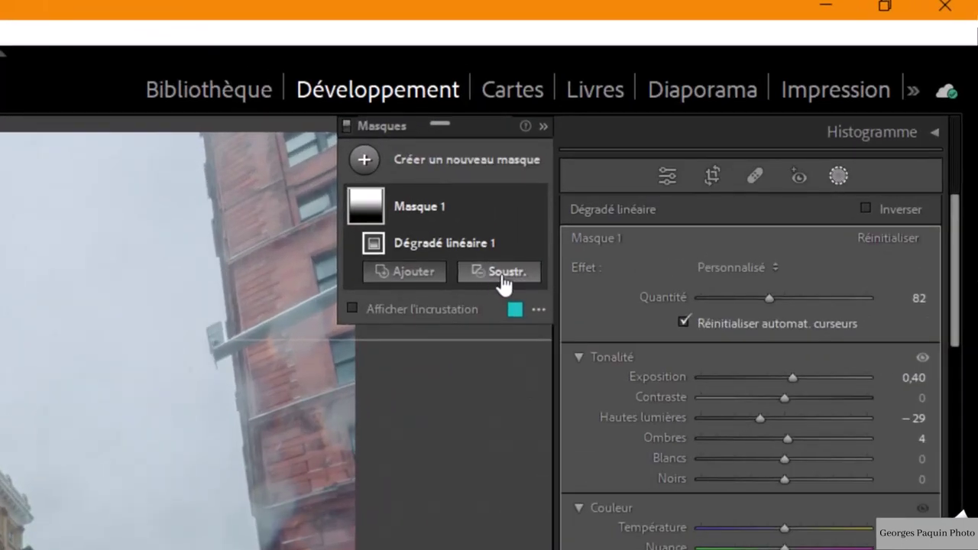
click(504, 275)
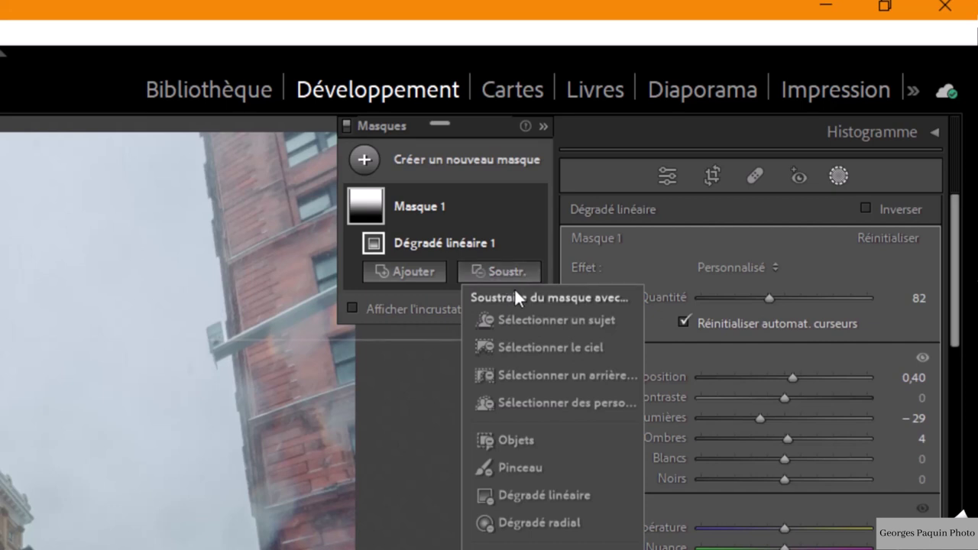
click(518, 444)
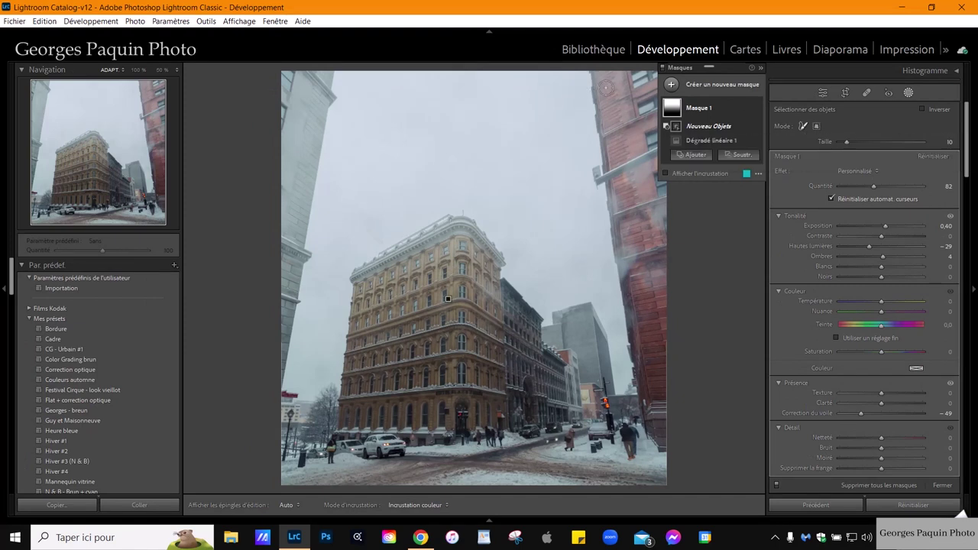
Subtract the right brick building and the left grey building from the sky mask as Objet 1 and Objet 2
mouse_move(608, 81)
mouse_down()
mouse_move(622, 258)
mouse_move(644, 310)
mouse_move(655, 393)
mouse_move(675, 76)
mouse_move(640, 81)
mouse_move(644, 264)
mouse_up()
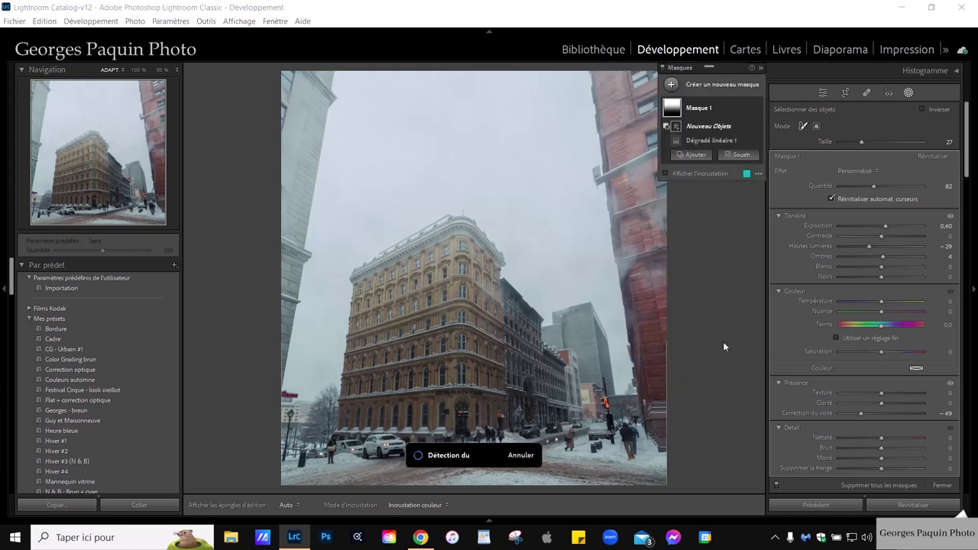
click(714, 174)
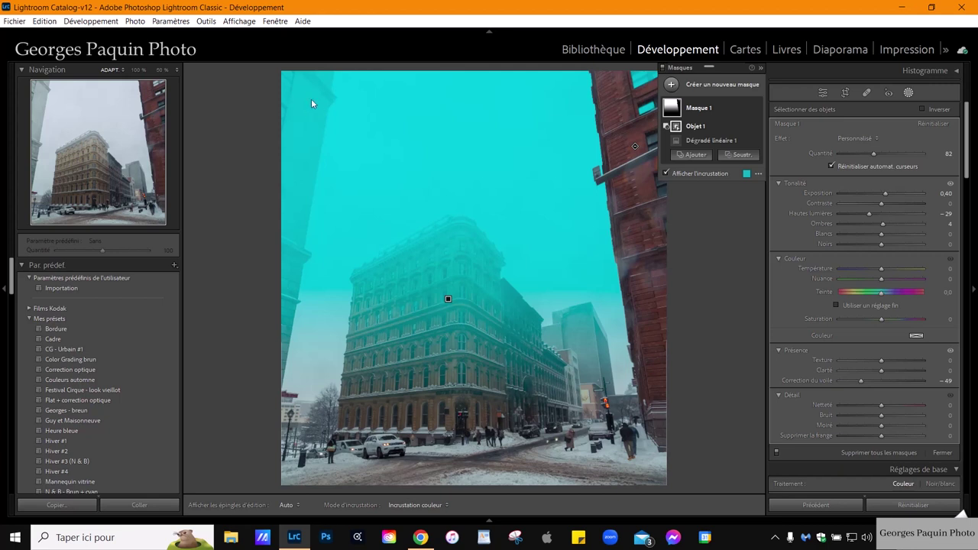
click(742, 156)
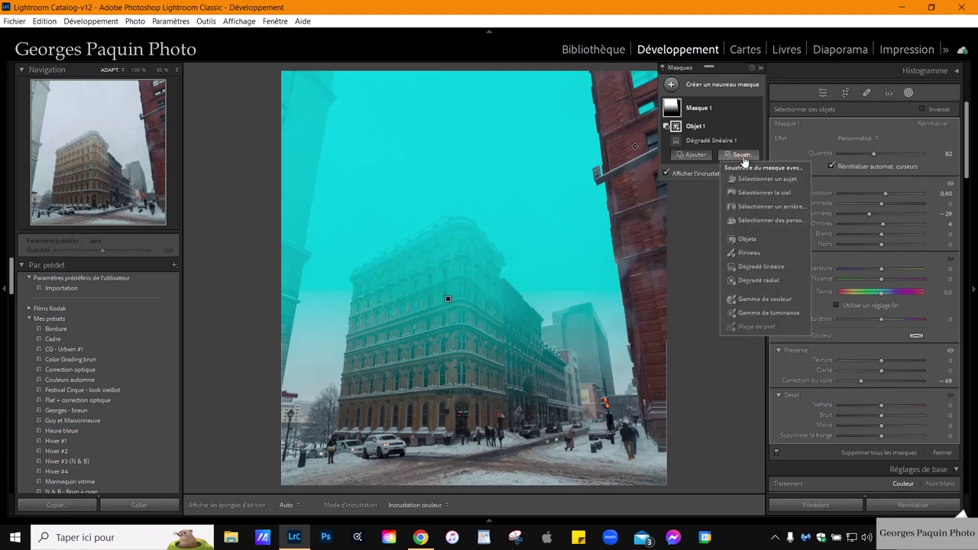
click(751, 243)
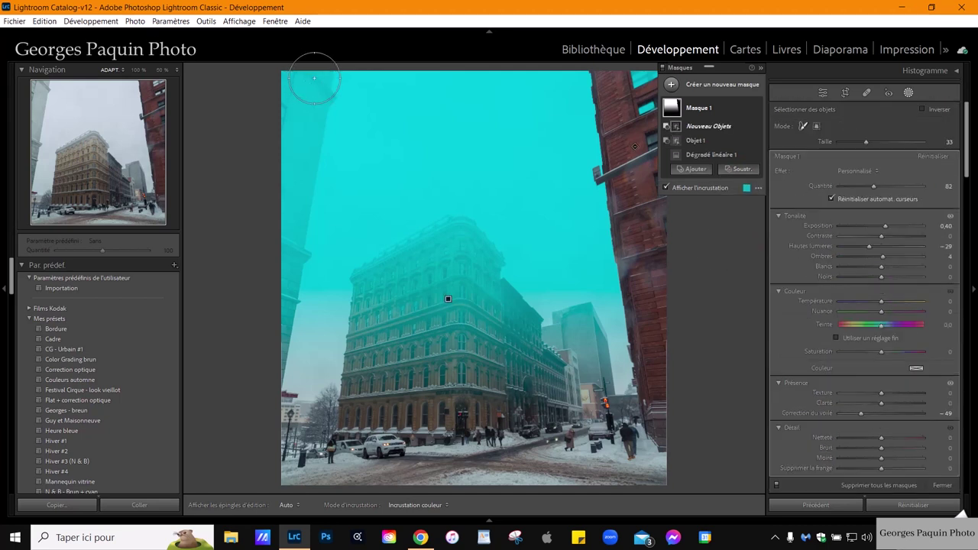
drag(314, 77, 272, 386)
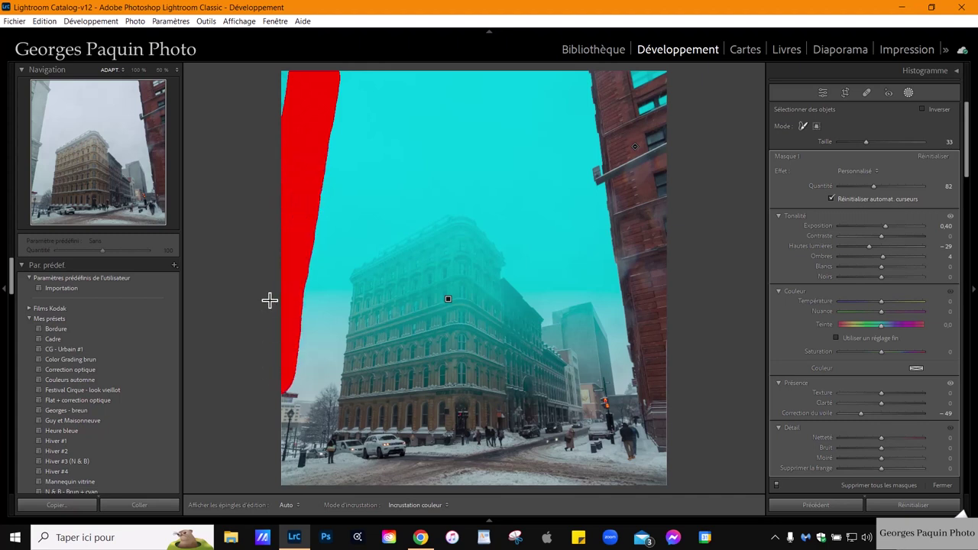
drag(270, 300, 288, 70)
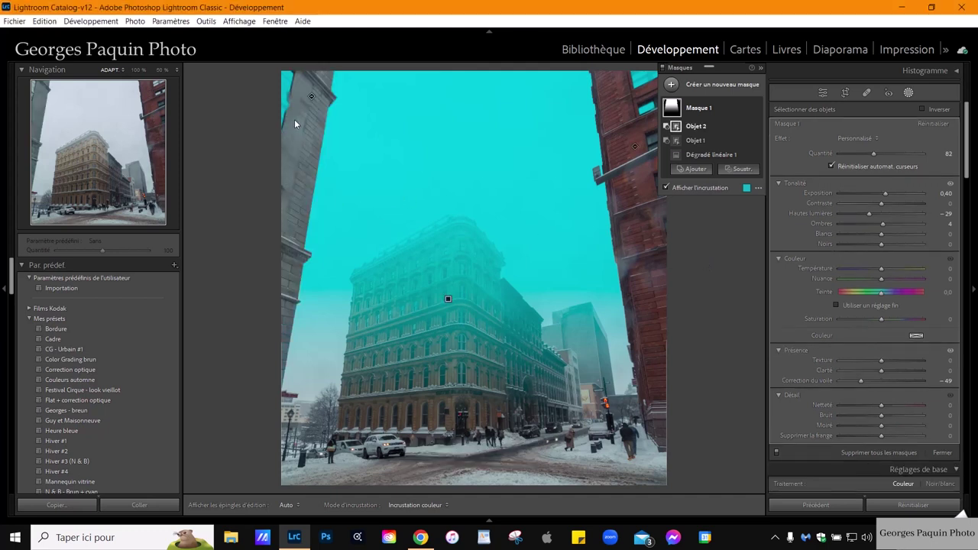
Hide the mask overlay and close mask editing, returning to the main adjustments
key(o)
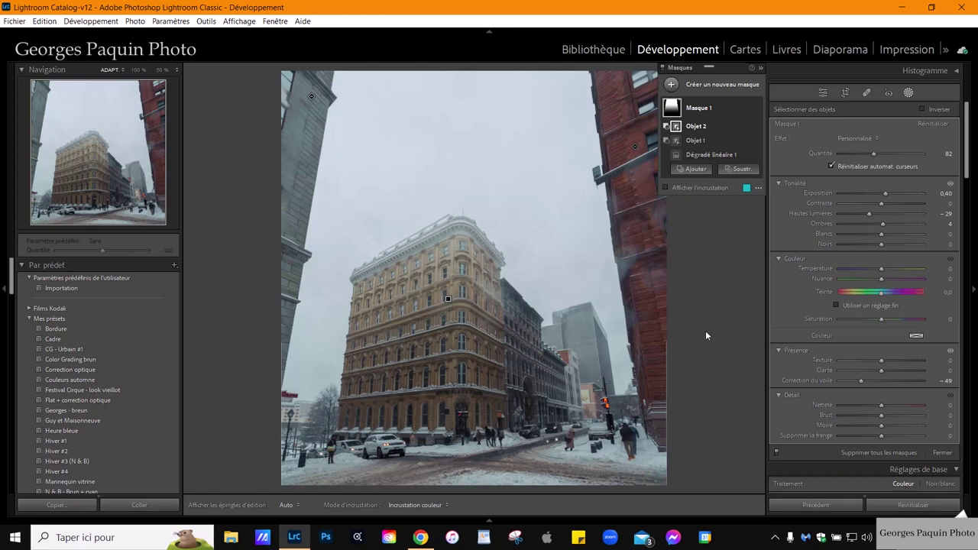
click(823, 93)
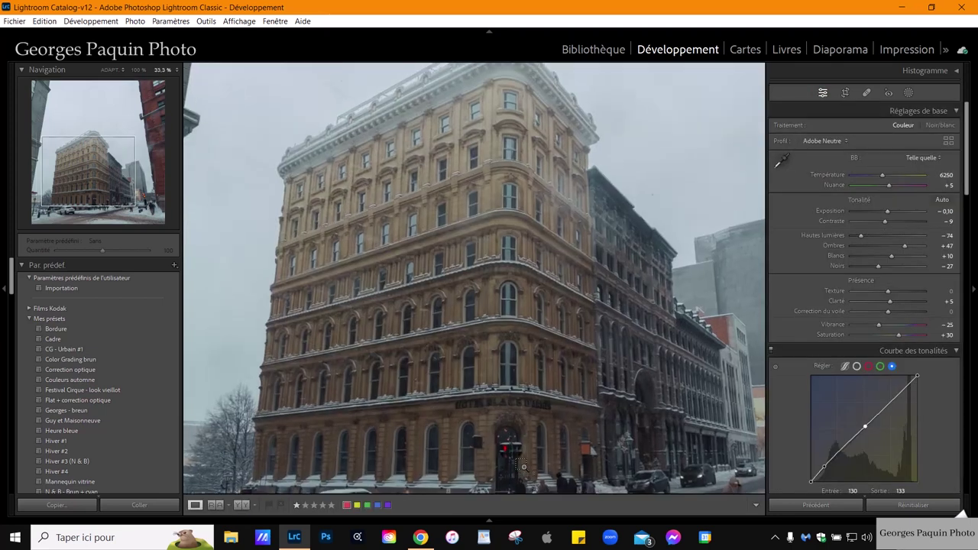
click(527, 467)
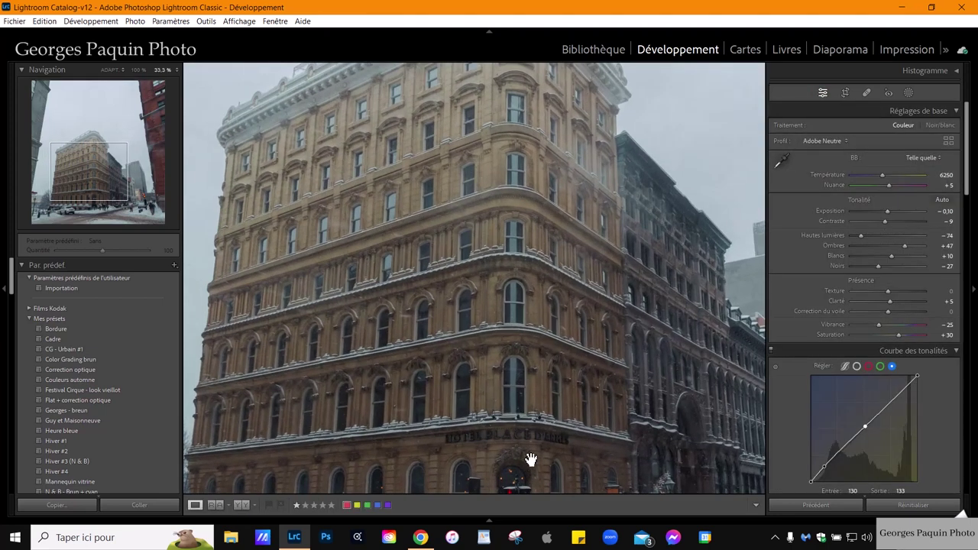
Pan around the hotel facade, zoom out a step, and start a new Pinceau brush mask
drag(531, 460, 499, 237)
mouse_move(629, 344)
mouse_down()
mouse_move(539, 365)
mouse_move(585, 375)
mouse_up()
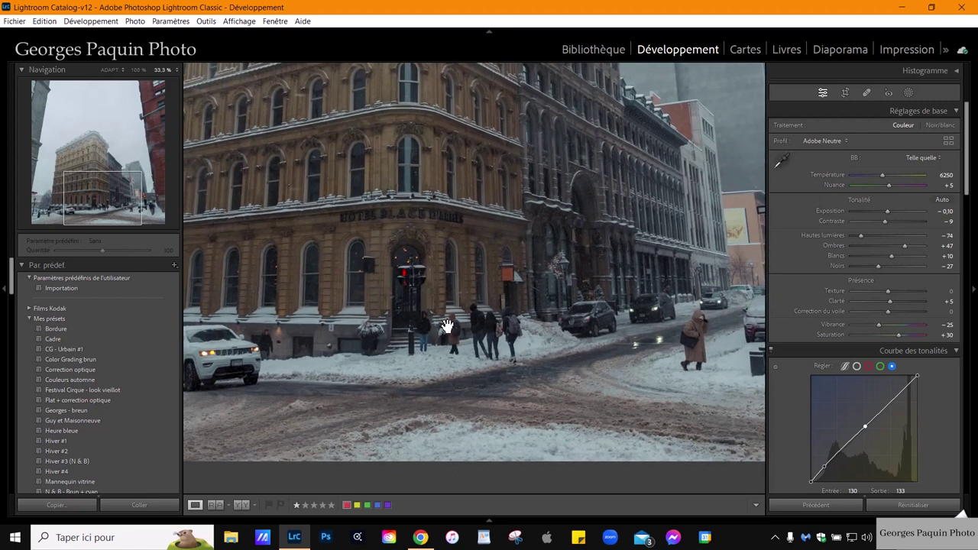
drag(447, 327, 517, 354)
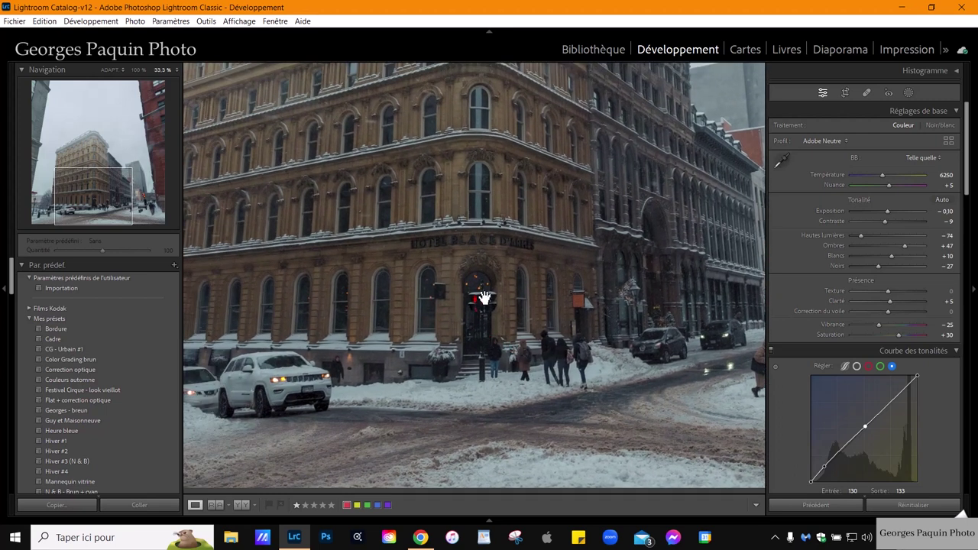
drag(574, 316, 588, 380)
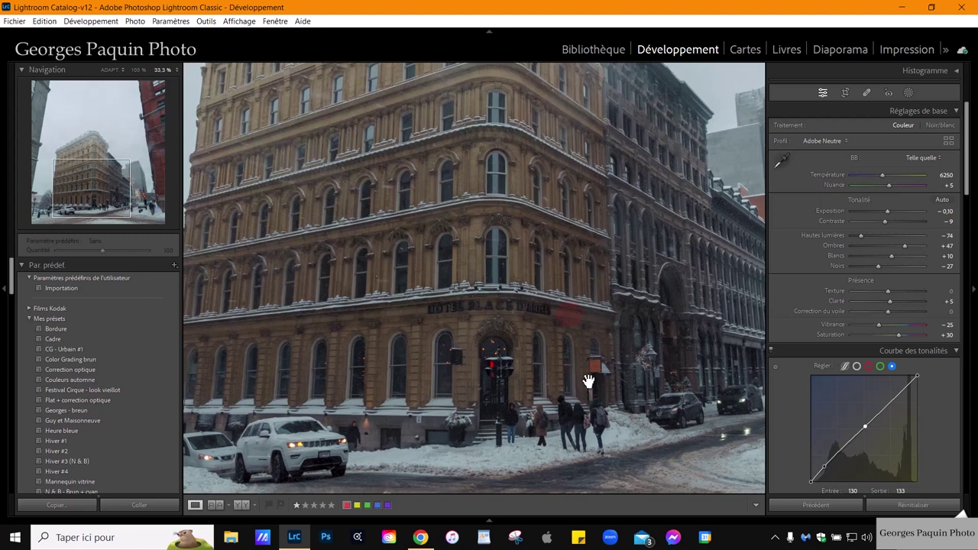
key(ctrl+minus)
key(k)
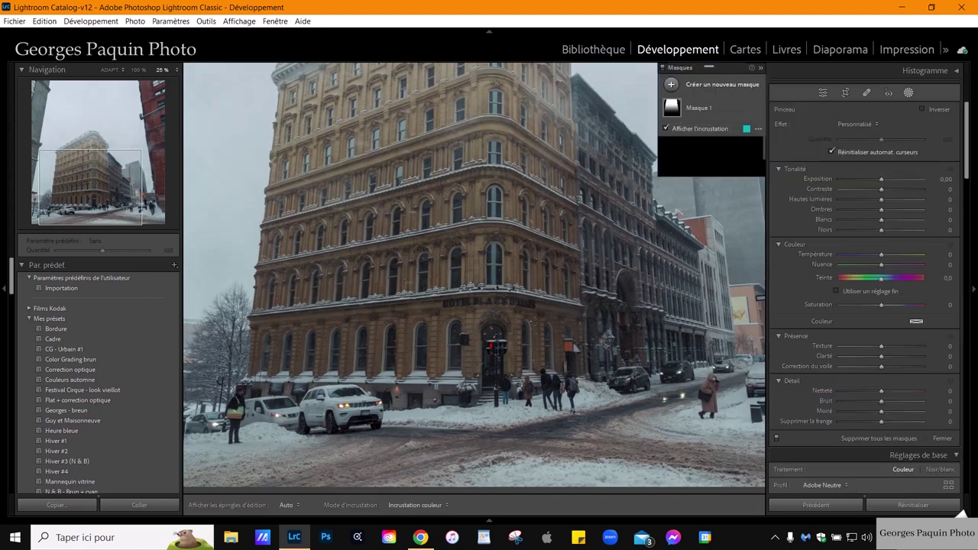
Give the brush Shadows 33 and a slight Exposure lift, then paint it over the hotel facade
scroll(800, 243, down, 3)
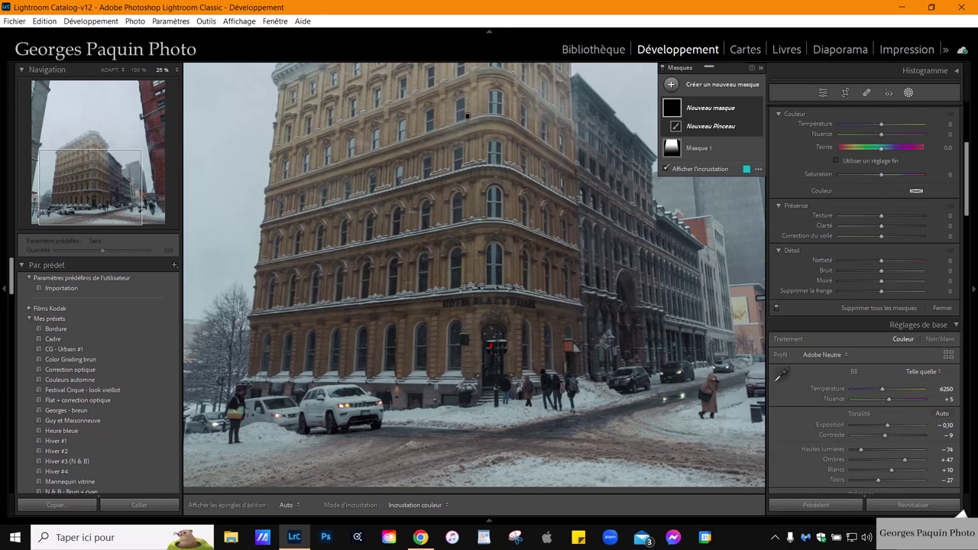
scroll(790, 166, up, 5)
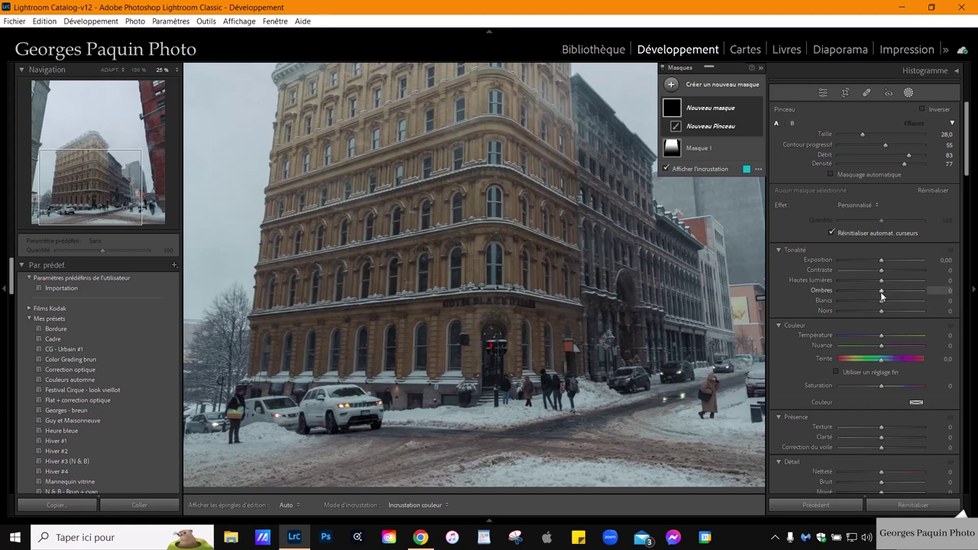
drag(883, 296, 896, 296)
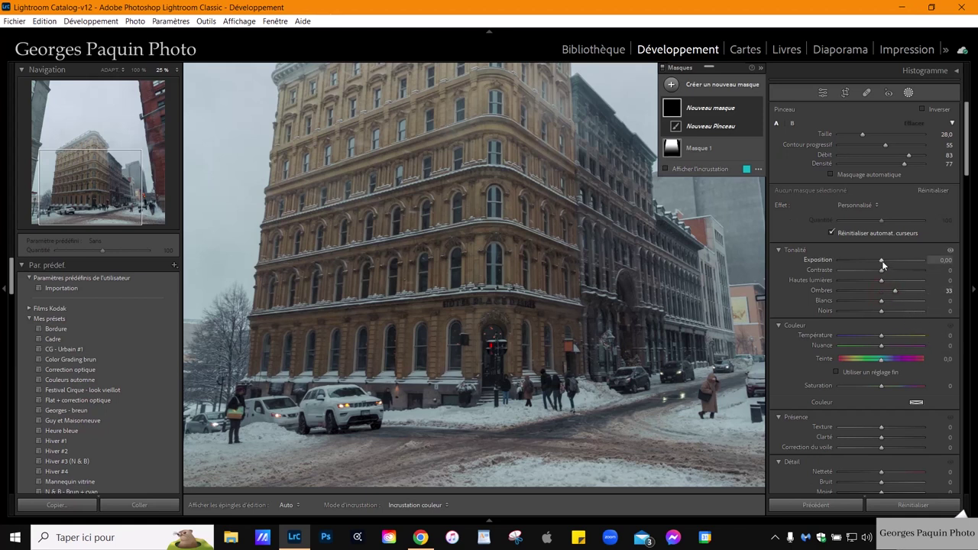
drag(883, 263, 884, 263)
scroll(468, 116, up, 3)
key(h)
drag(447, 340, 382, 229)
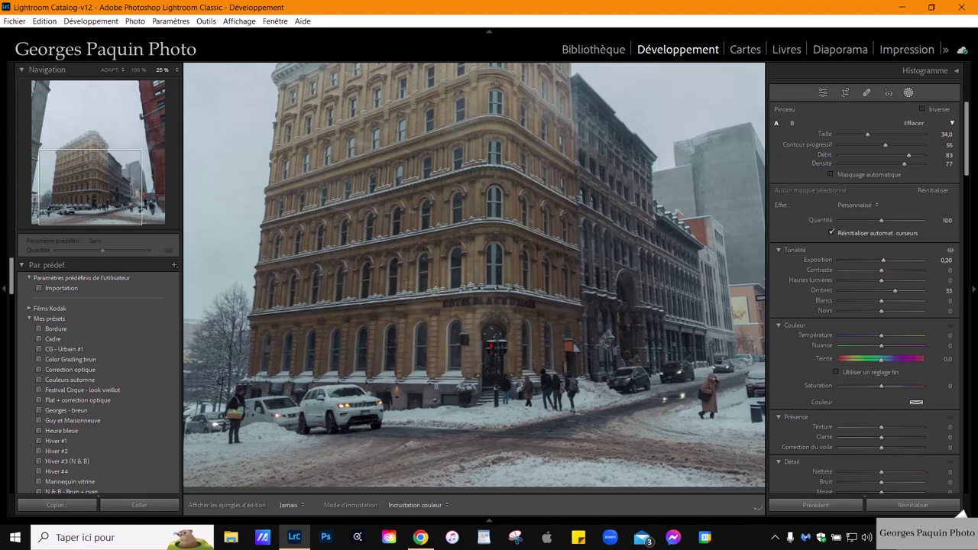
drag(511, 252, 527, 156)
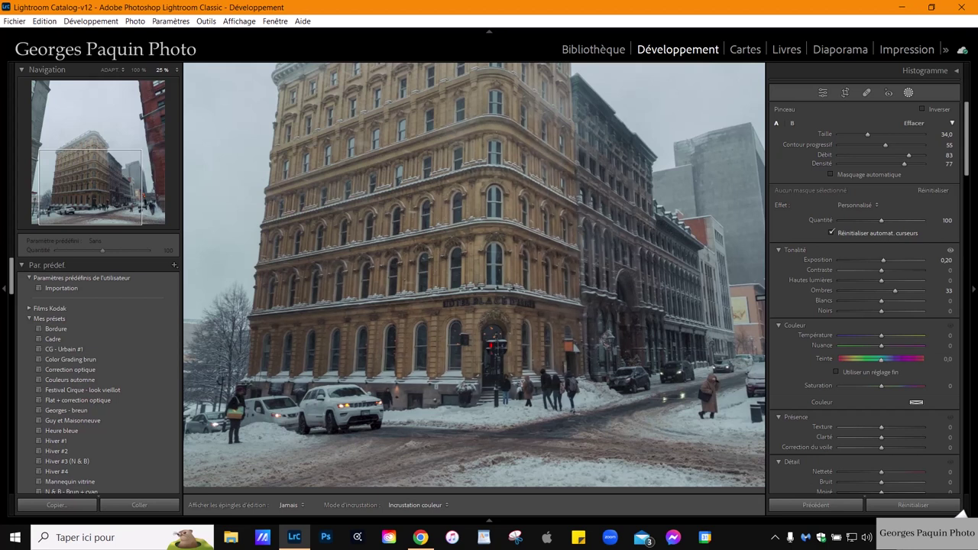
key(h)
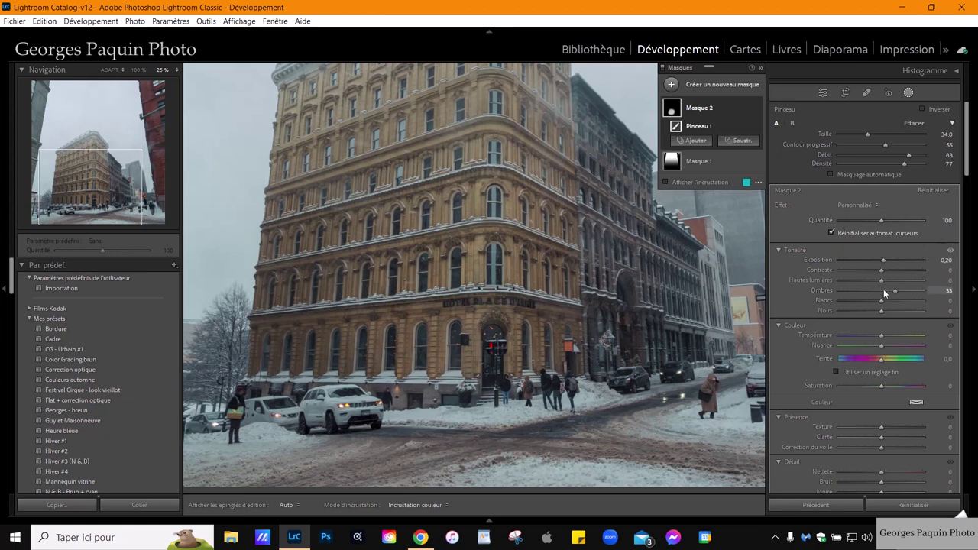
Refine the brush mask's Exposure to 0,09, compare the result, and close masking with the photo fitted
click(883, 261)
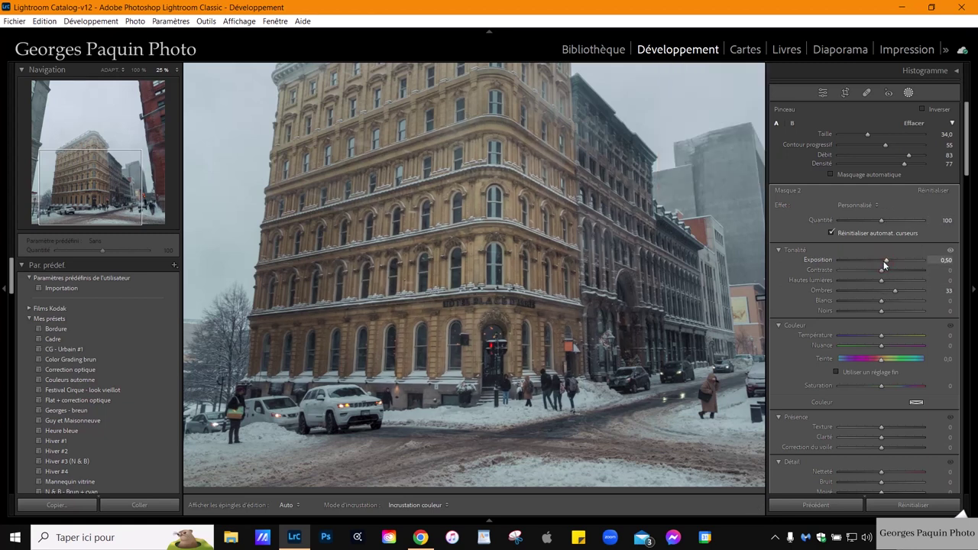
drag(884, 261, 900, 290)
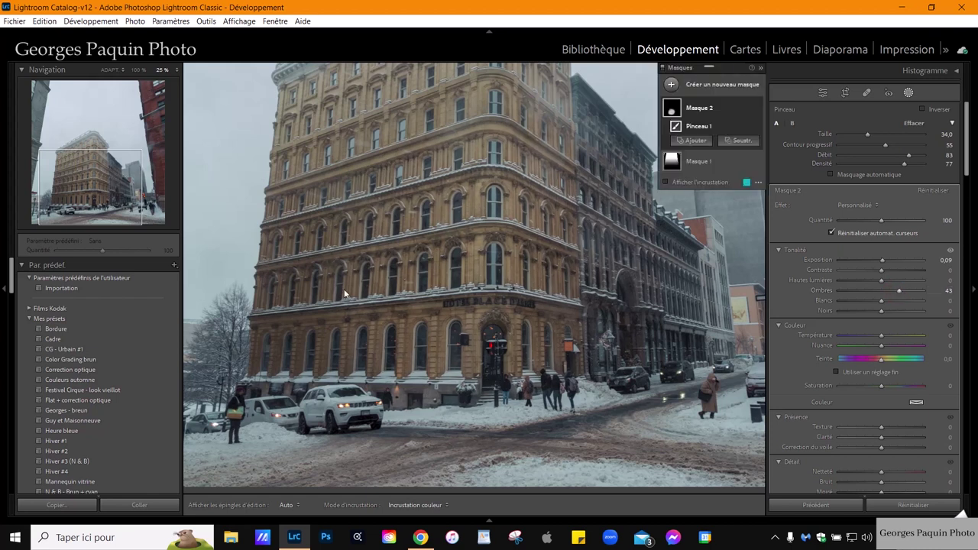
key(h)
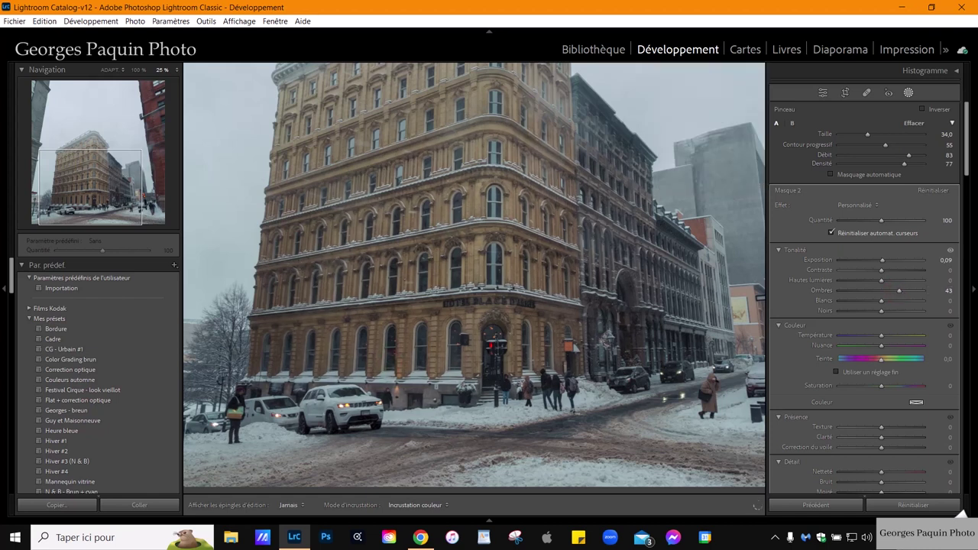
key(h)
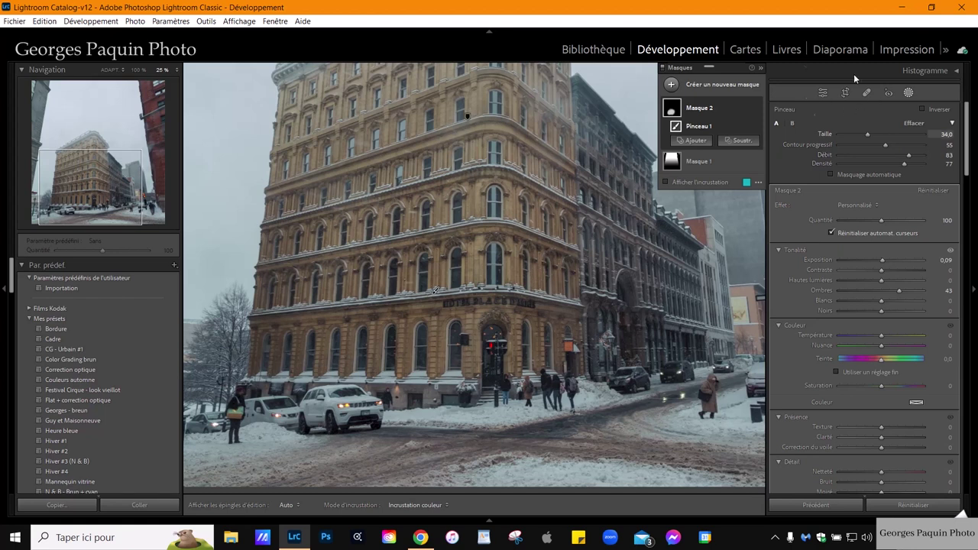
click(823, 92)
click(482, 307)
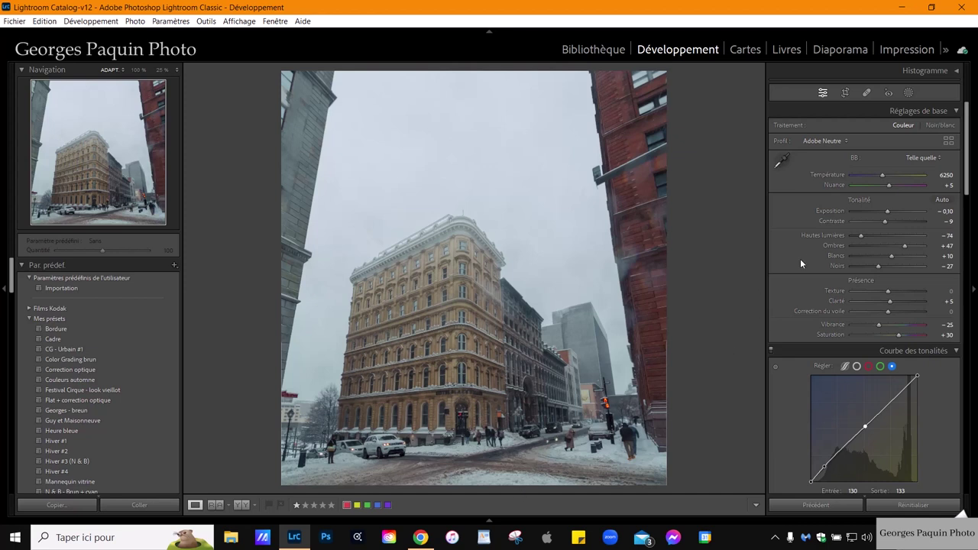
Show the alignment grid and set the Transformation Rotation to +0,4
scroll(800, 259, down, 5)
scroll(800, 258, down, 5)
scroll(800, 258, down, 5)
scroll(801, 261, down, 5)
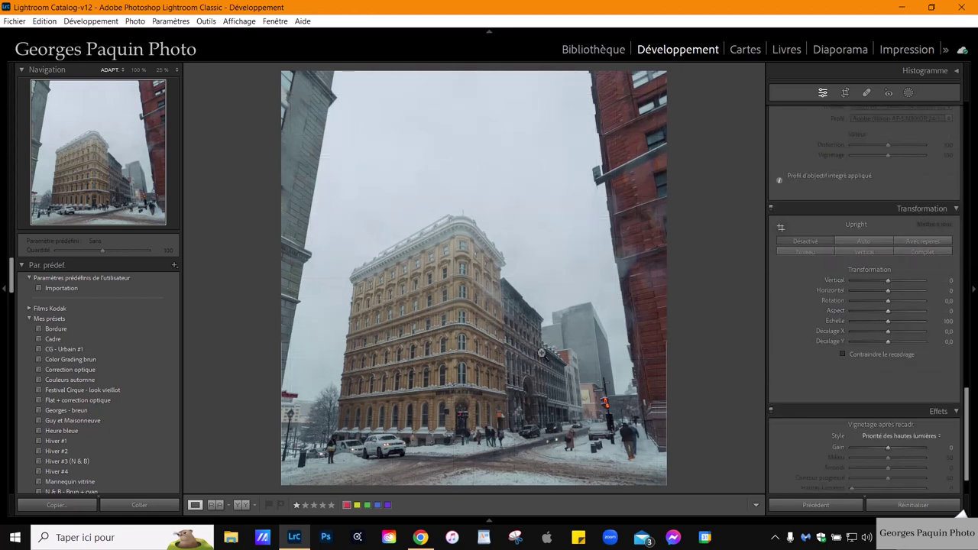
click(880, 283)
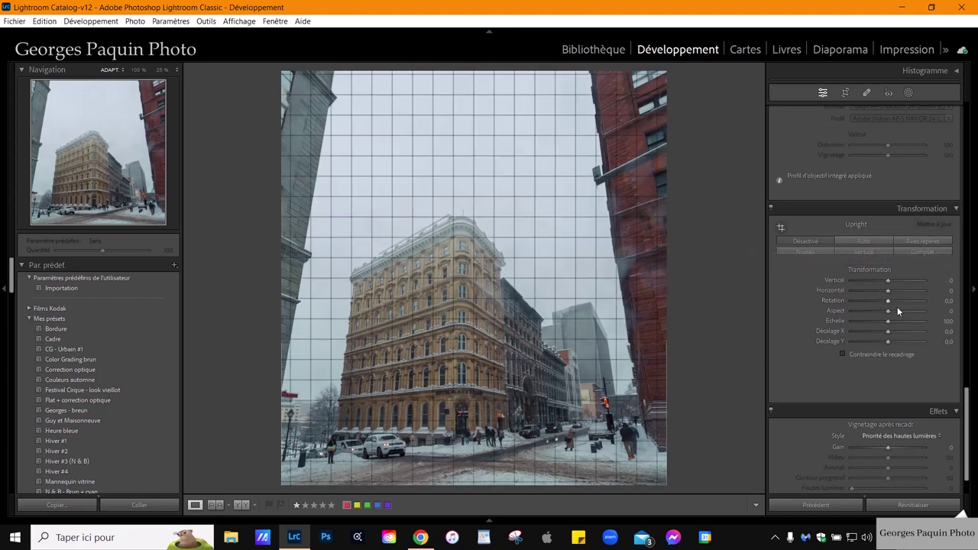
click(890, 301)
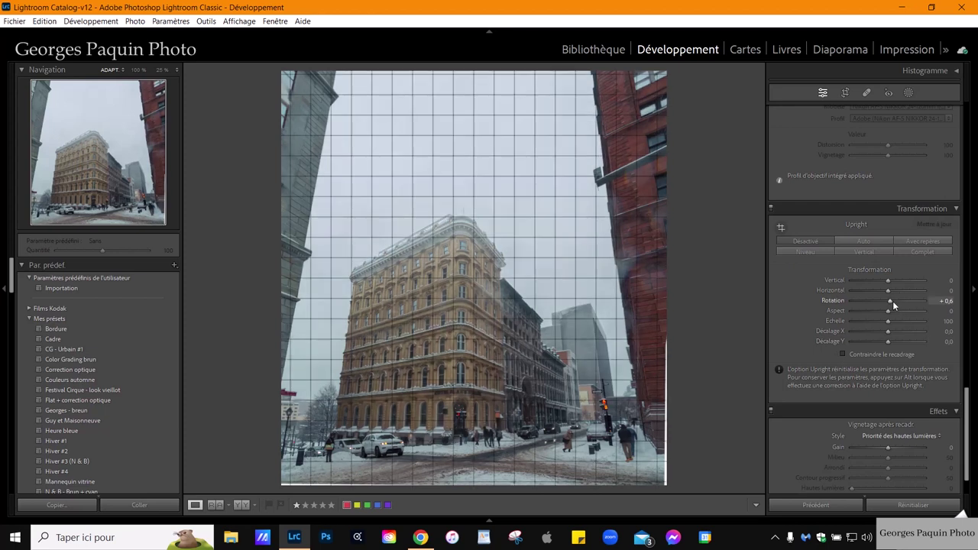
click(893, 301)
click(892, 301)
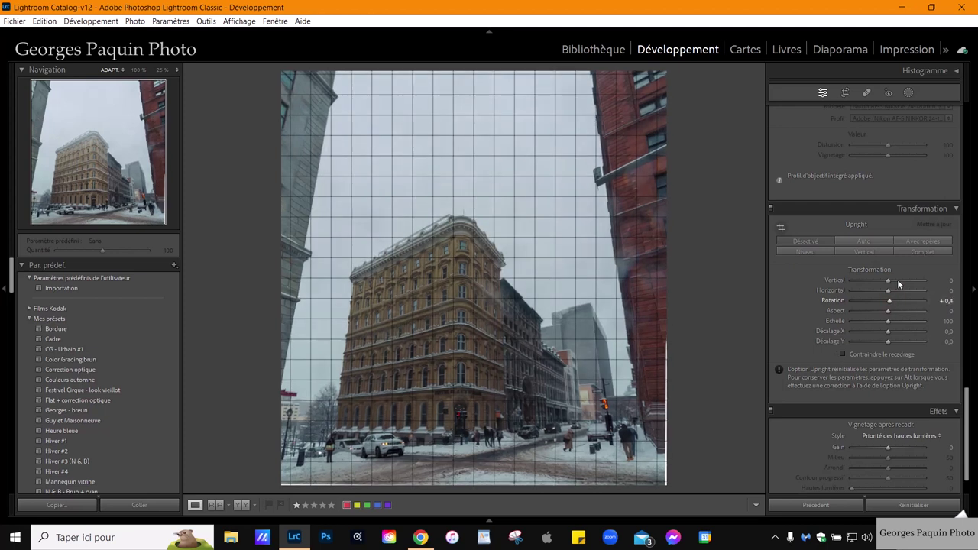
Correct Vertical perspective to −4 and enable Constrain Crop to trim the white edges
click(889, 281)
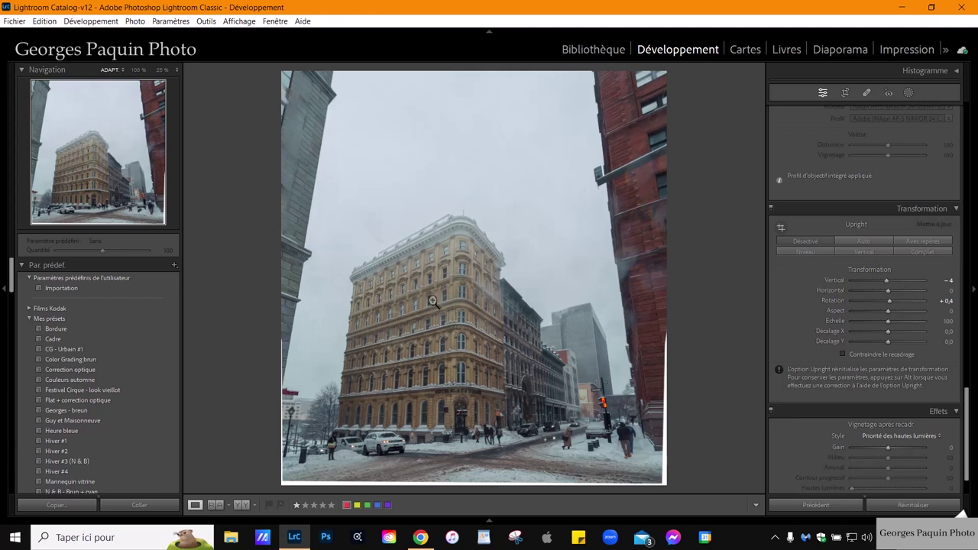
click(835, 290)
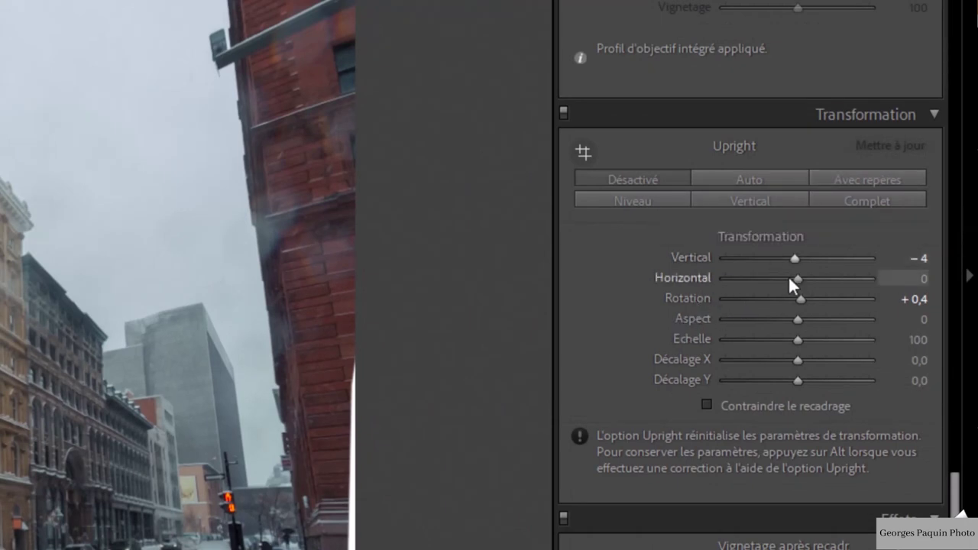
drag(796, 258, 799, 261)
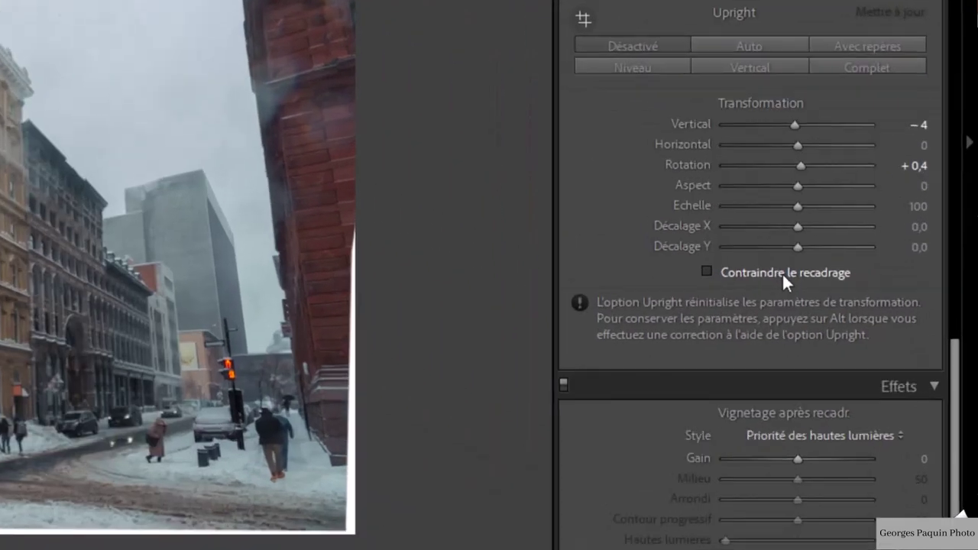
click(782, 272)
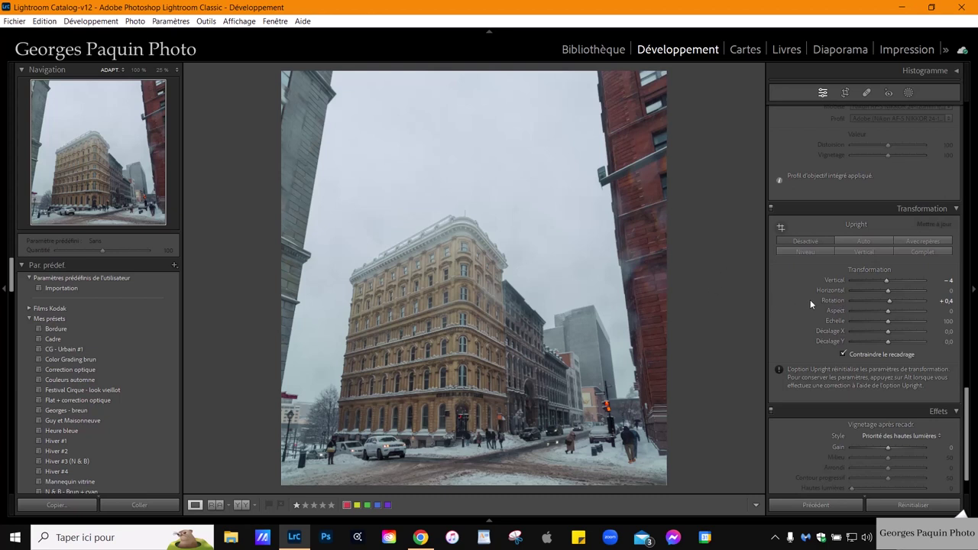
Tint the shadows blue in Color Grading with hue 260 and saturation 13
scroll(809, 298, up, 3)
scroll(808, 298, up, 3)
scroll(809, 299, up, 3)
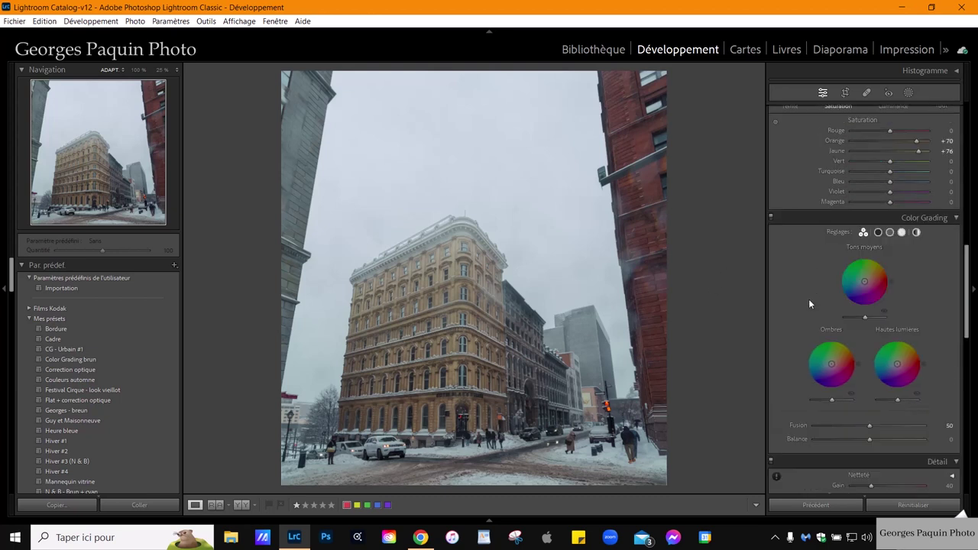
click(879, 233)
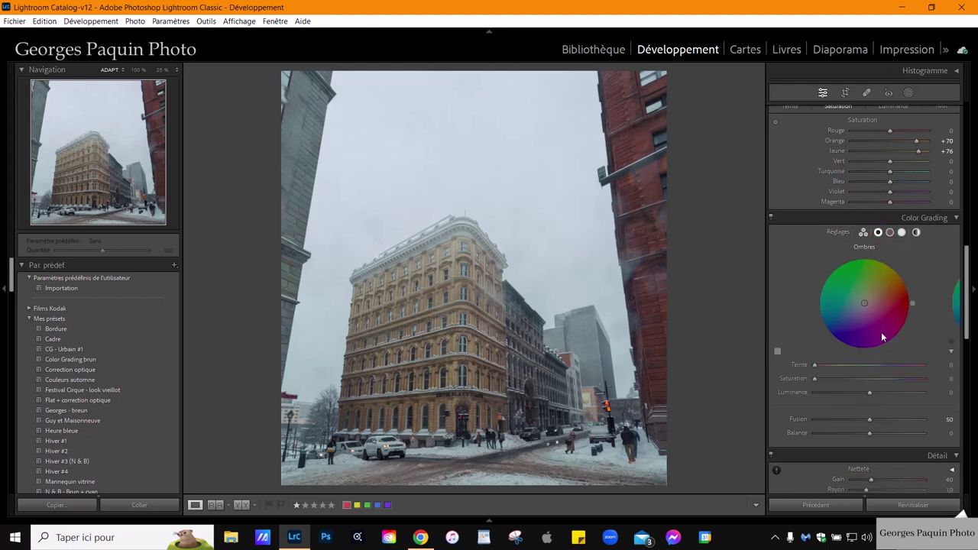
drag(865, 308, 863, 306)
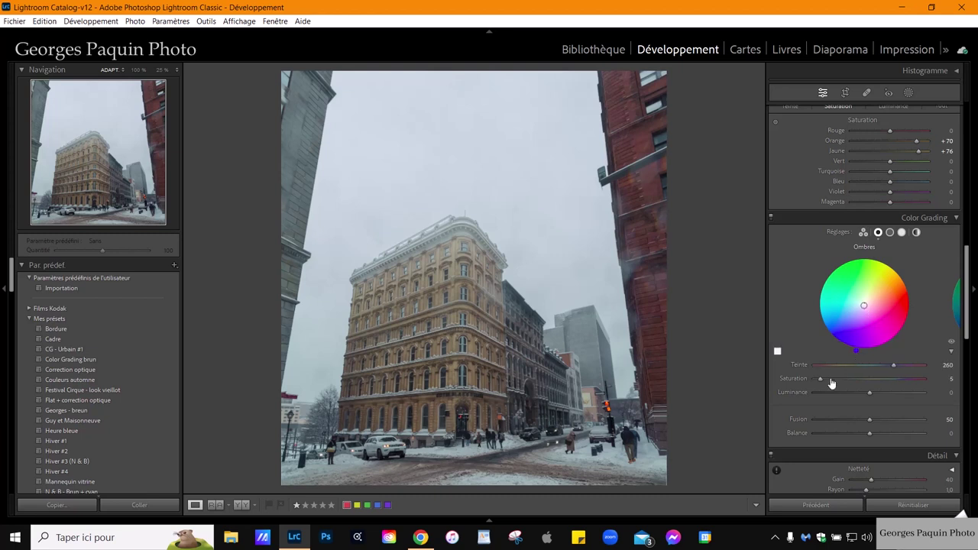
drag(821, 379, 864, 396)
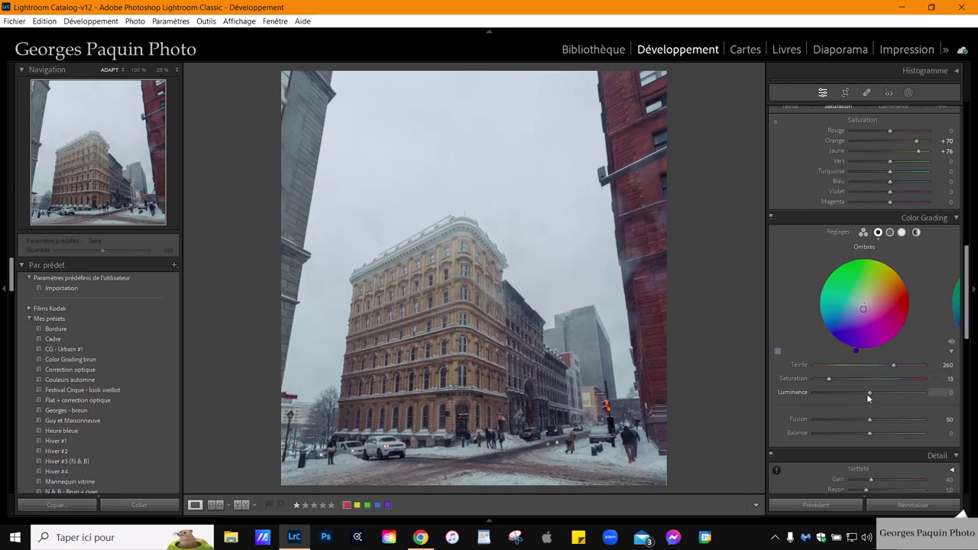
Tint the highlights warm yellow with hue 80 and saturation 7
click(902, 232)
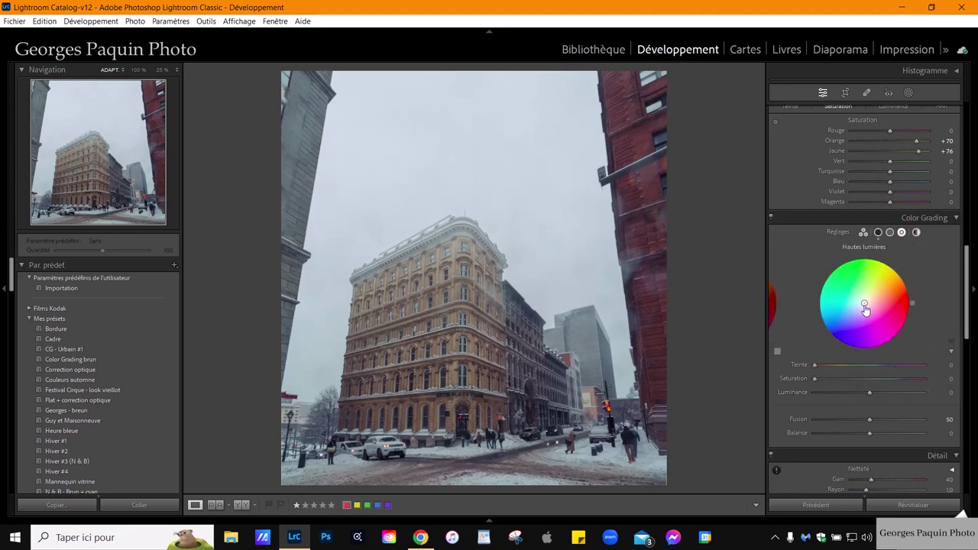
drag(864, 303, 881, 263)
drag(818, 379, 879, 402)
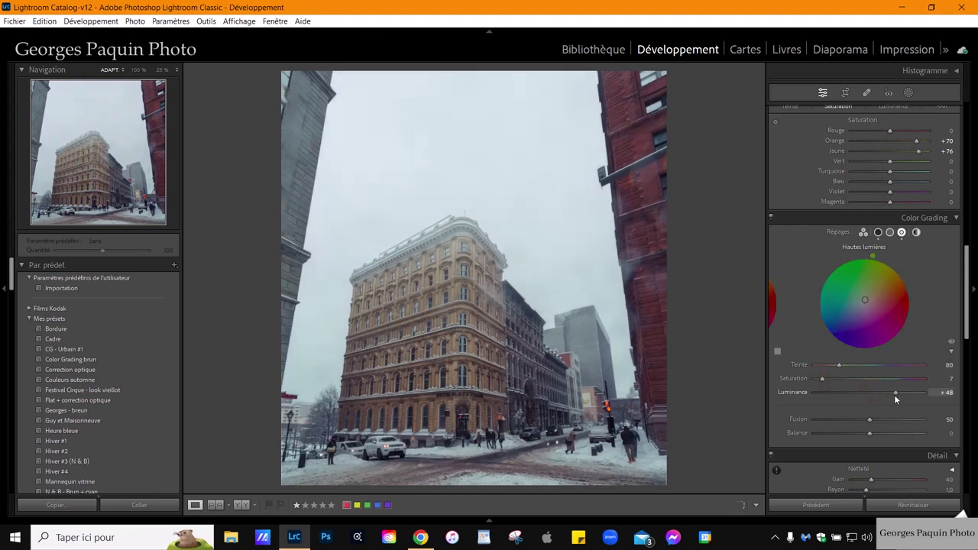
Tint the midtones teal (hue 188, saturation 6) and set Balance −22, Blending 38
click(890, 233)
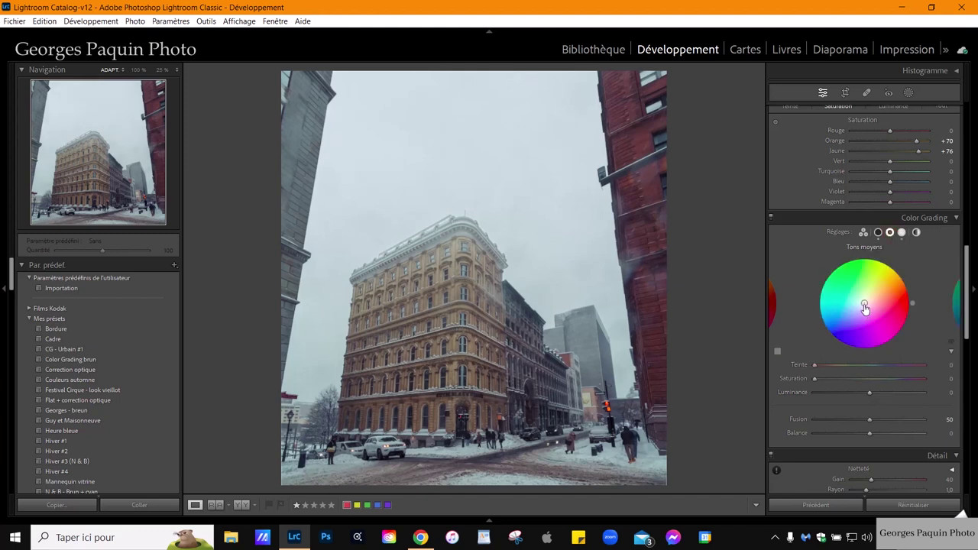
drag(865, 308, 863, 303)
drag(819, 379, 823, 380)
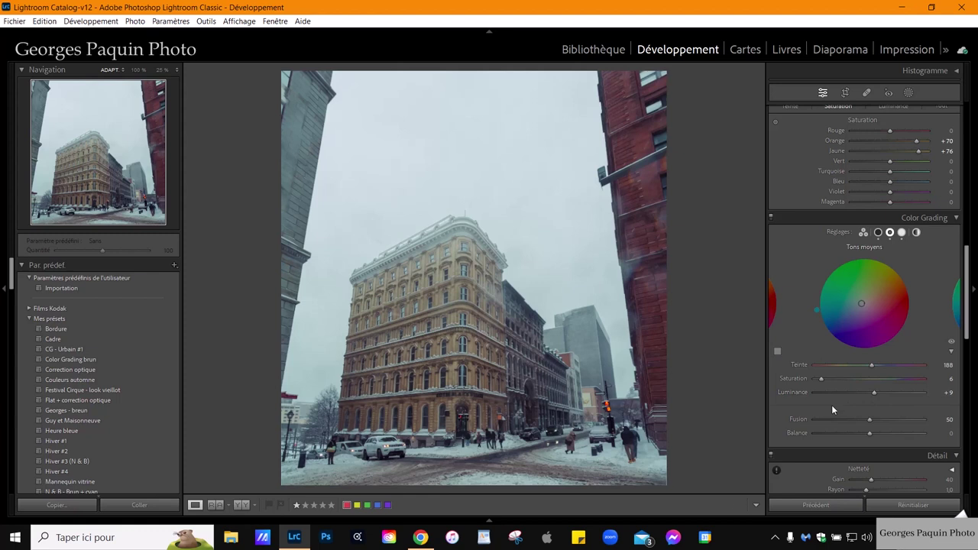
mouse_move(872, 433)
mouse_down()
mouse_move(847, 453)
mouse_move(861, 448)
mouse_up()
drag(866, 424, 858, 429)
Lower the global Exposure to −0,20 and reopen the masking panel showing Masque 1 and 2
scroll(929, 263, up, 10)
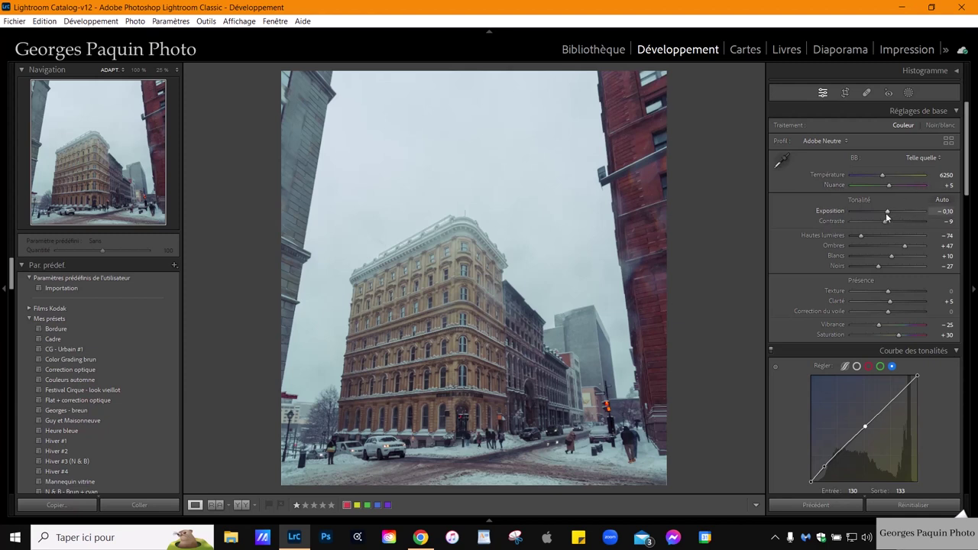
drag(887, 212, 886, 212)
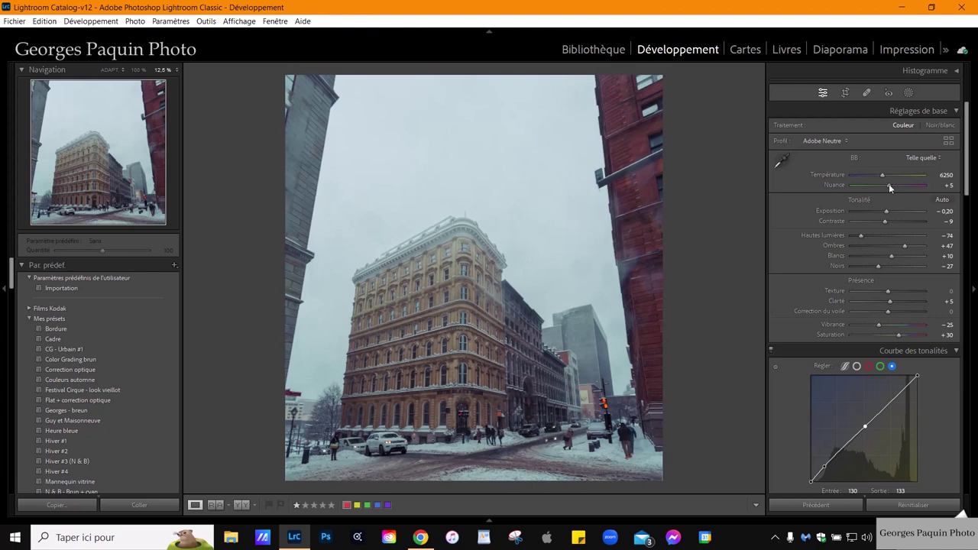
click(908, 93)
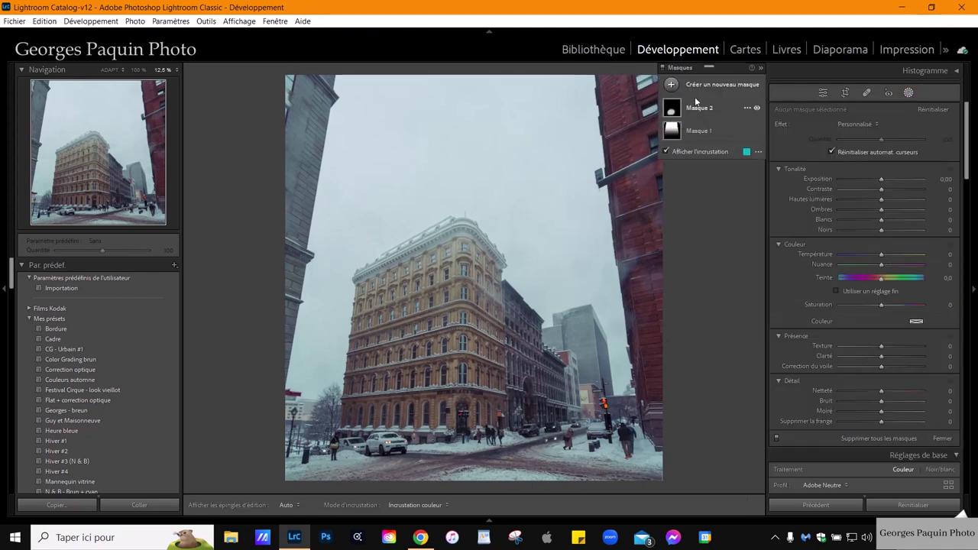
Add Masque 3 as an inverted radial gradient and shape its ellipse around the corner building
click(672, 85)
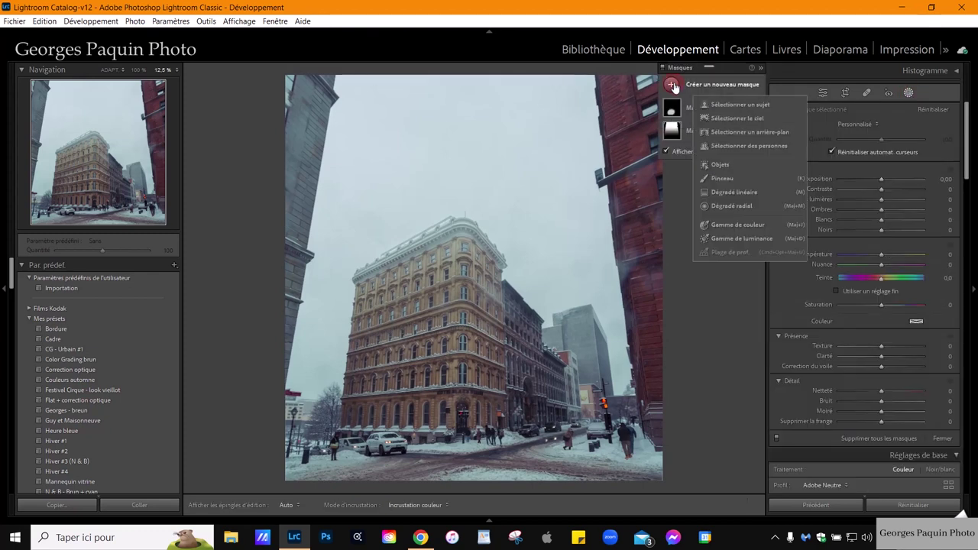
click(742, 206)
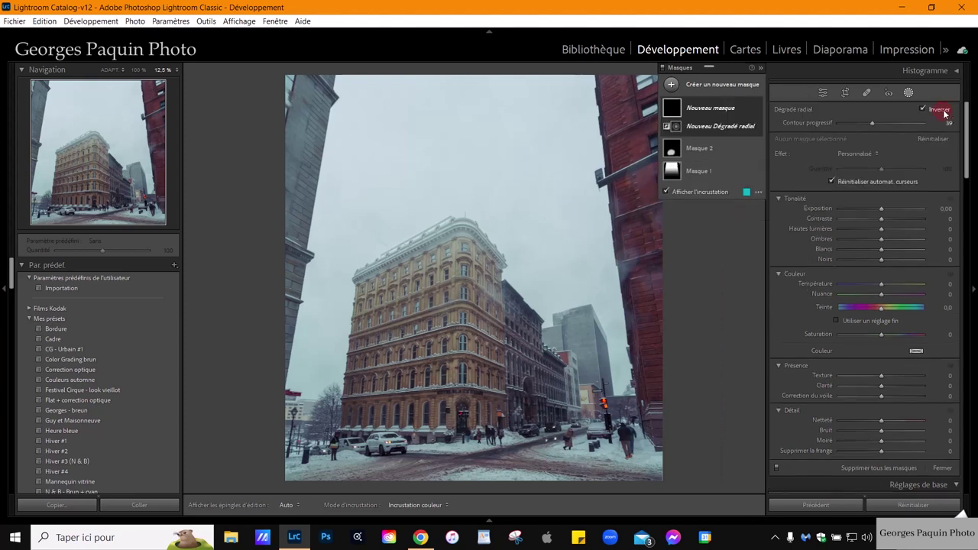
drag(453, 334, 554, 480)
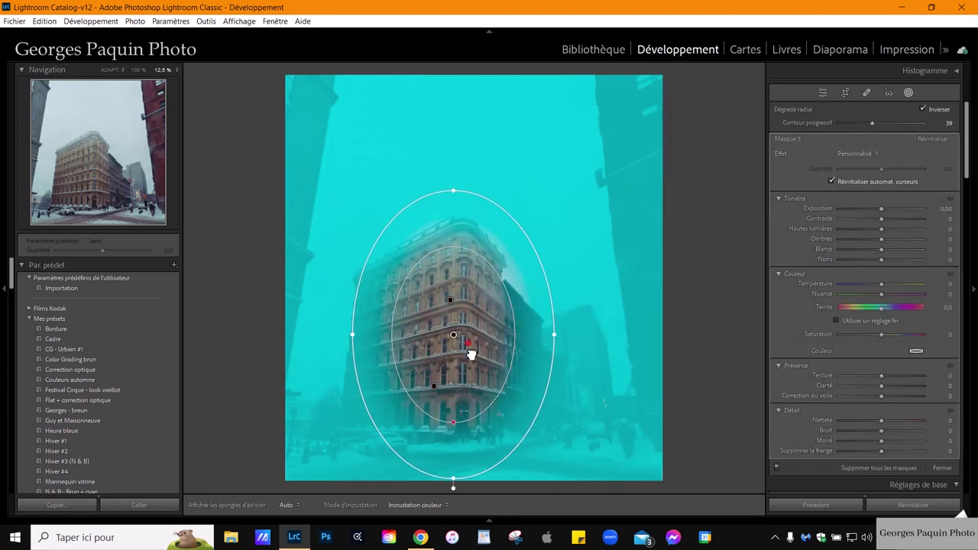
drag(472, 354, 475, 388)
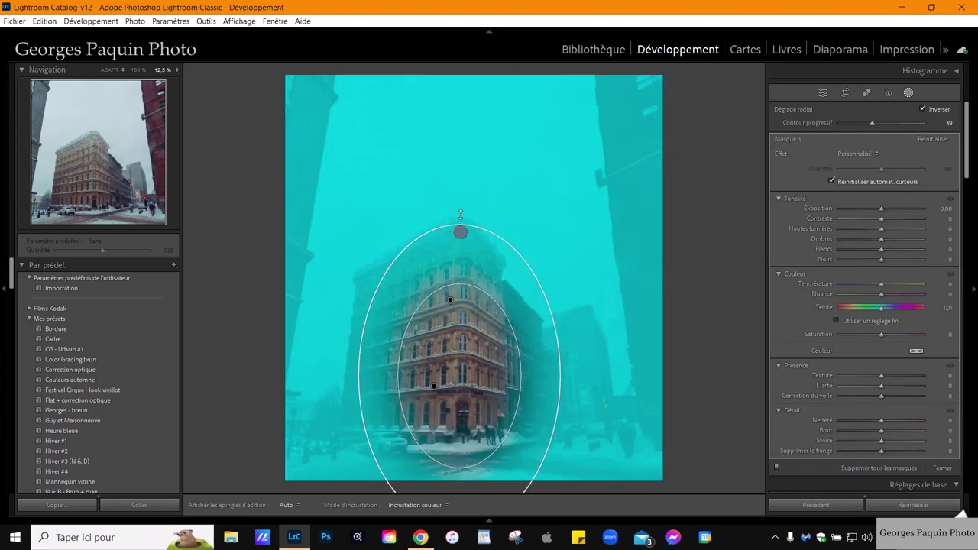
drag(460, 230, 460, 164)
drag(561, 377, 597, 377)
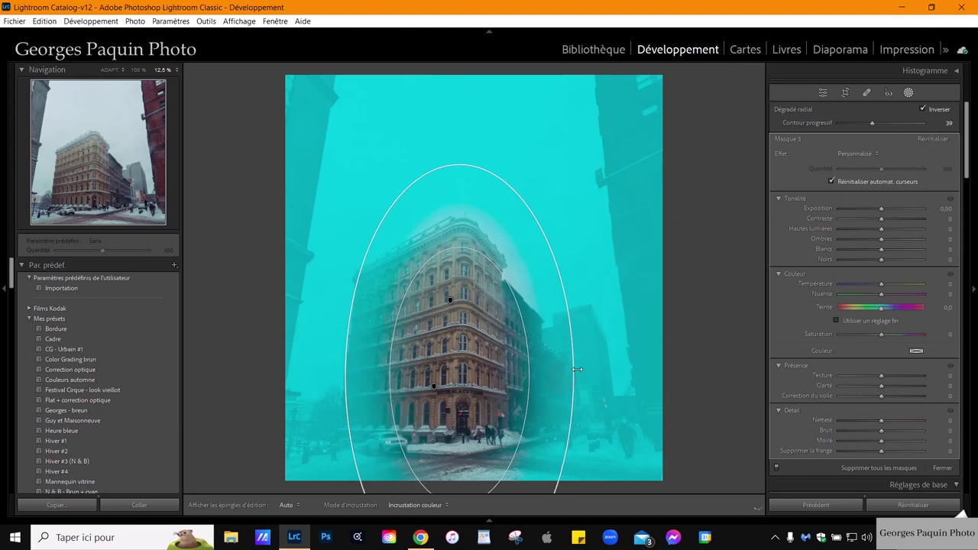
drag(498, 411, 497, 377)
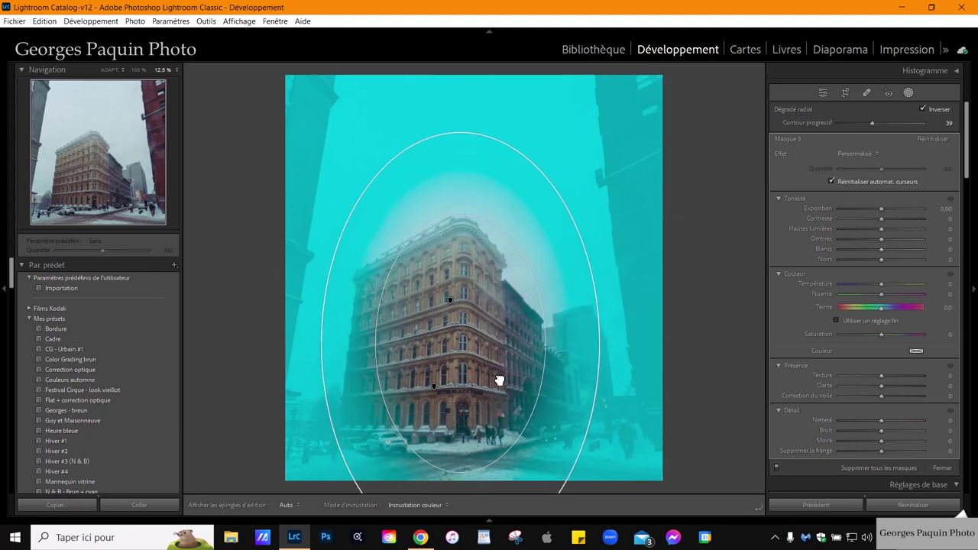
drag(457, 134, 457, 160)
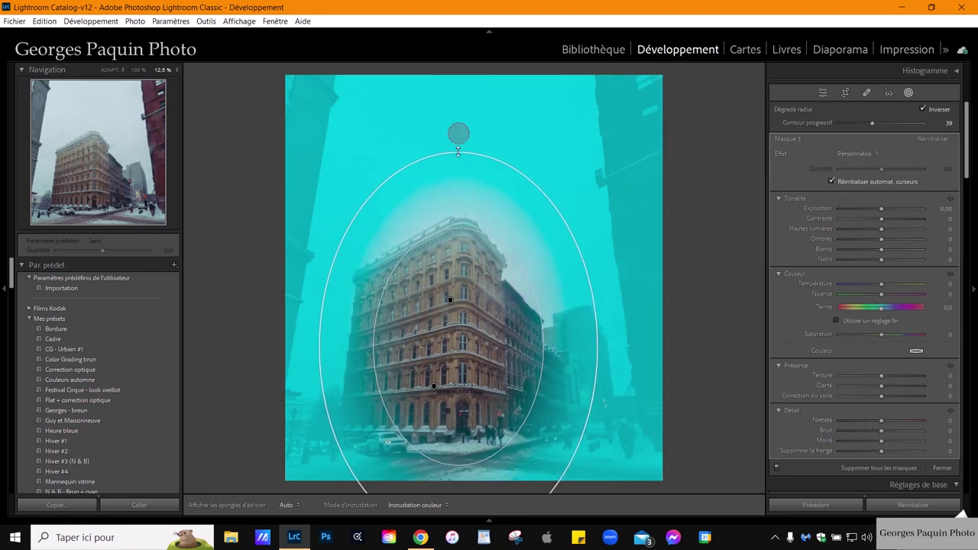
drag(517, 352, 511, 351)
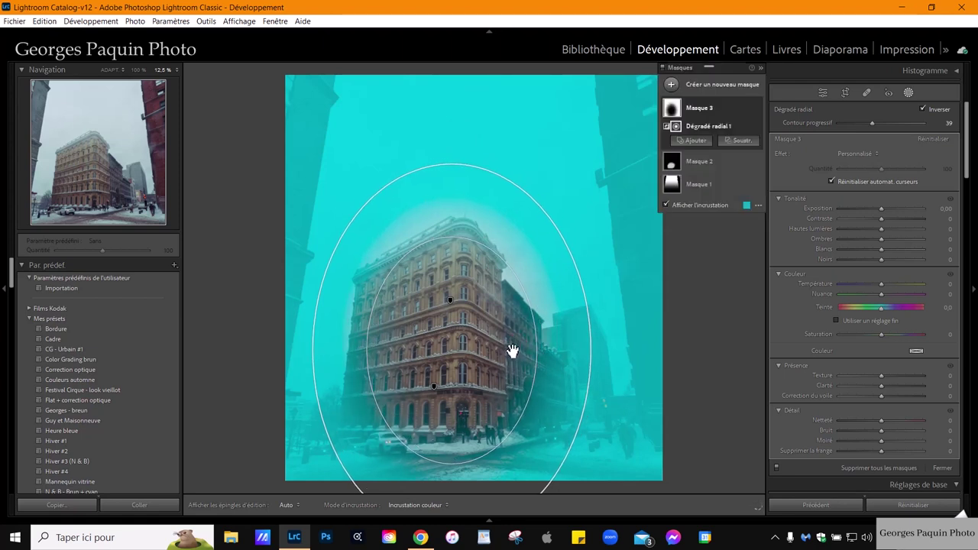
Turn off the overlay and give Masque 3 Exposure −0,39, Shadows 15, Blacks −7, comparing on/off
drag(589, 350, 587, 351)
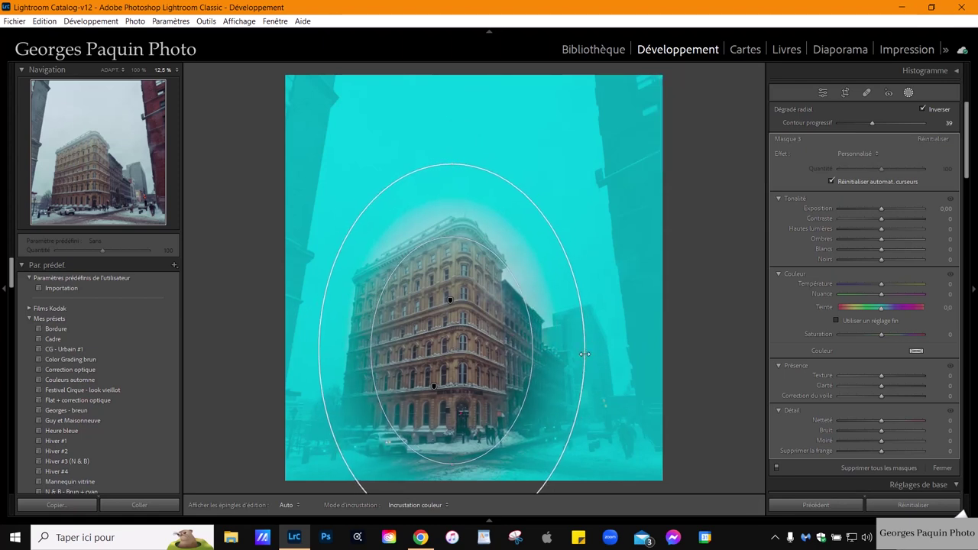
click(717, 204)
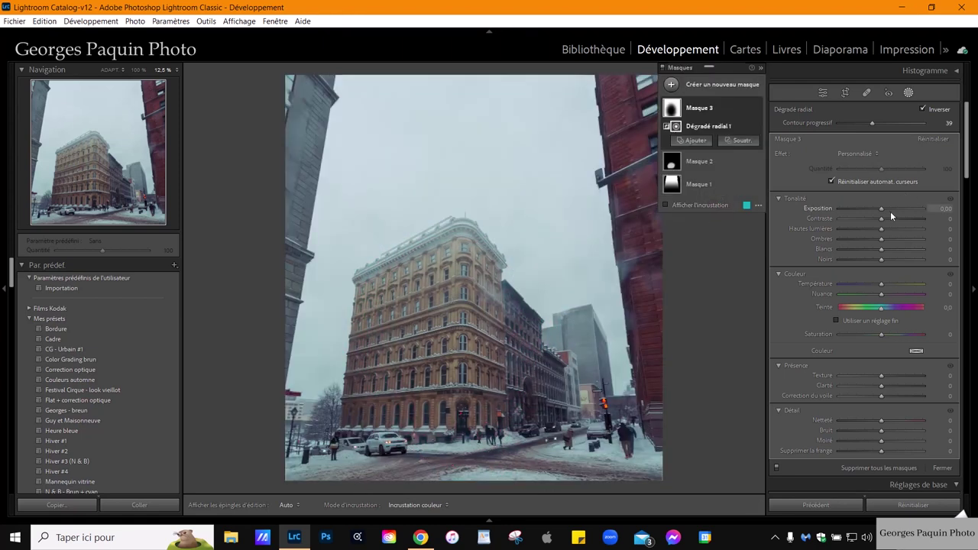
drag(883, 208, 883, 209)
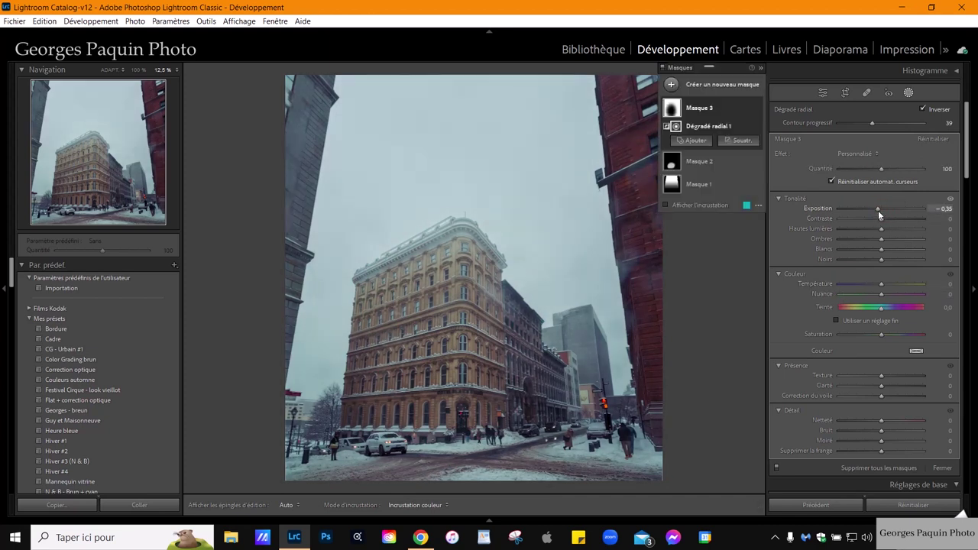
drag(878, 210, 879, 211)
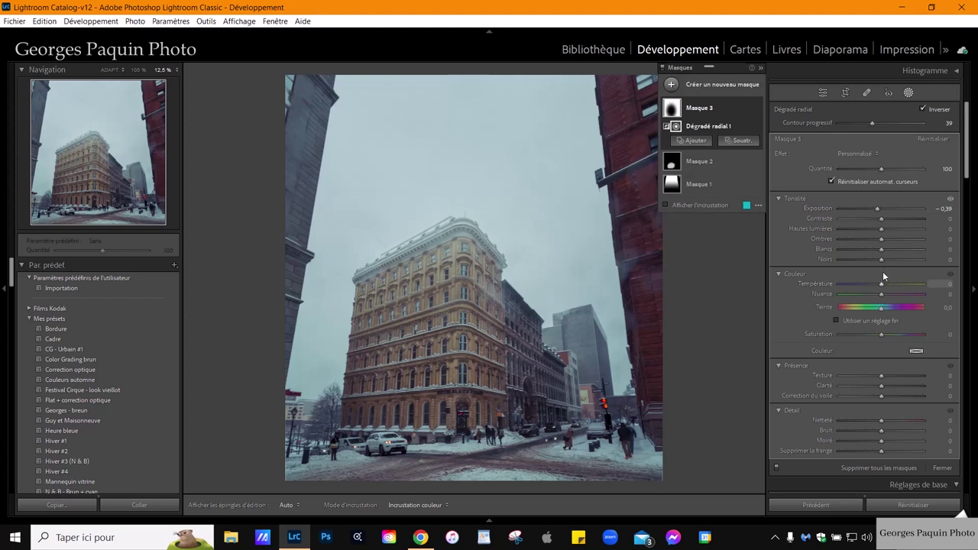
drag(882, 260, 889, 242)
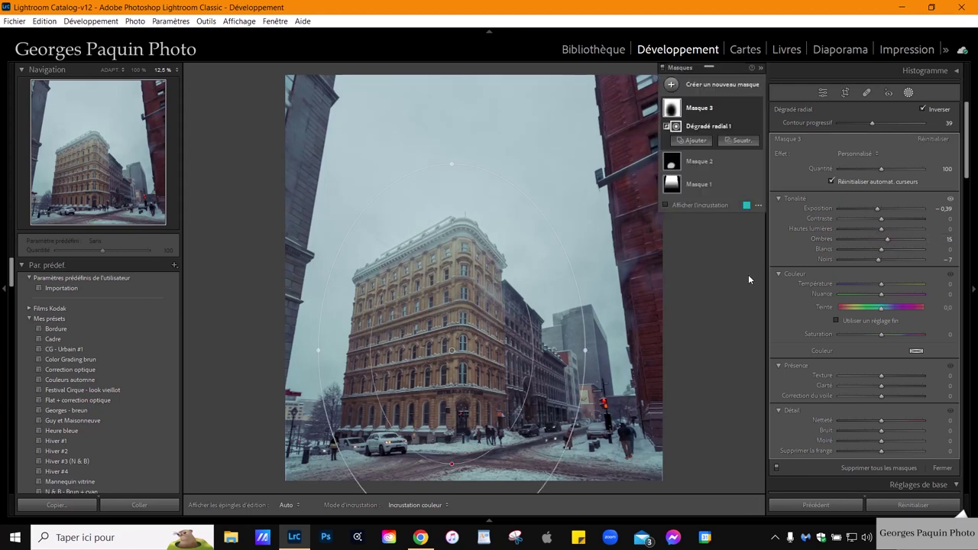
click(757, 109)
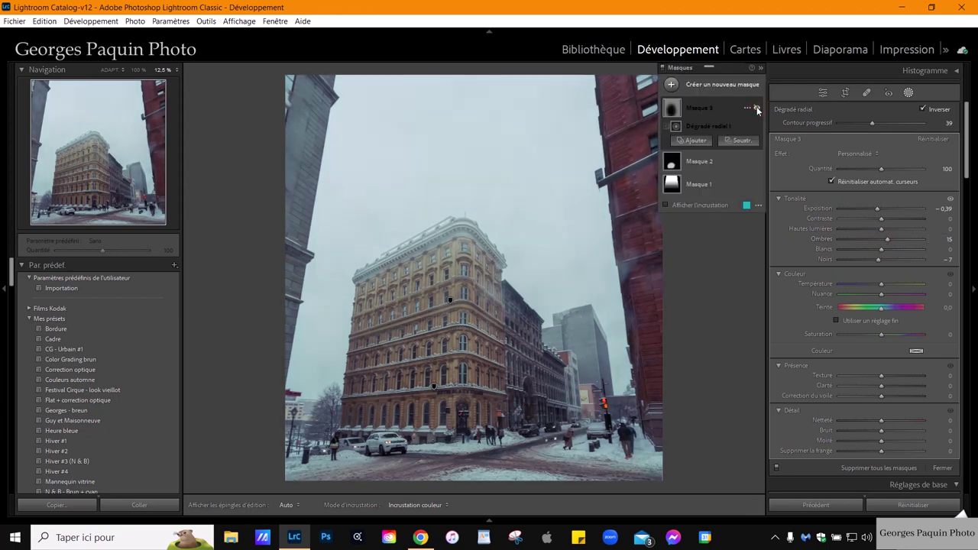
click(756, 109)
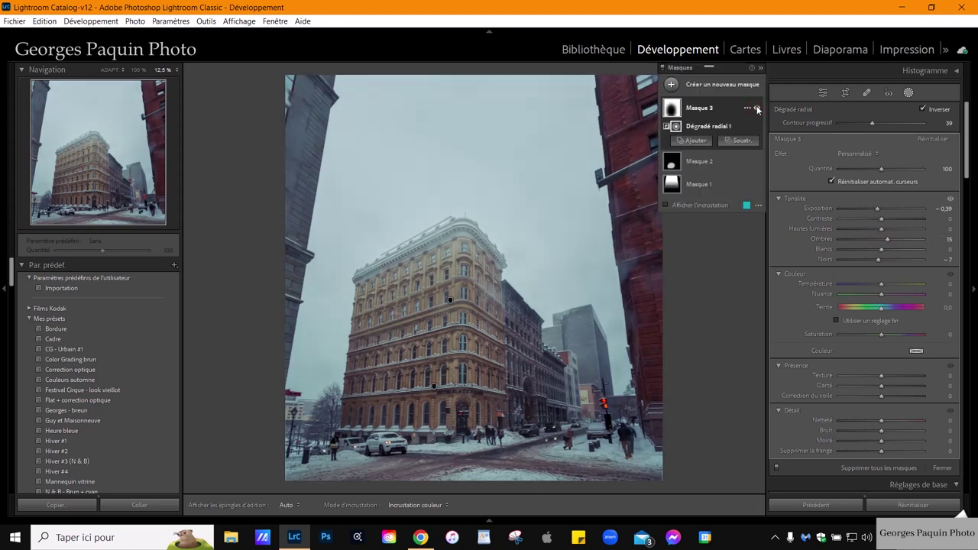
mouse_move(474, 275)
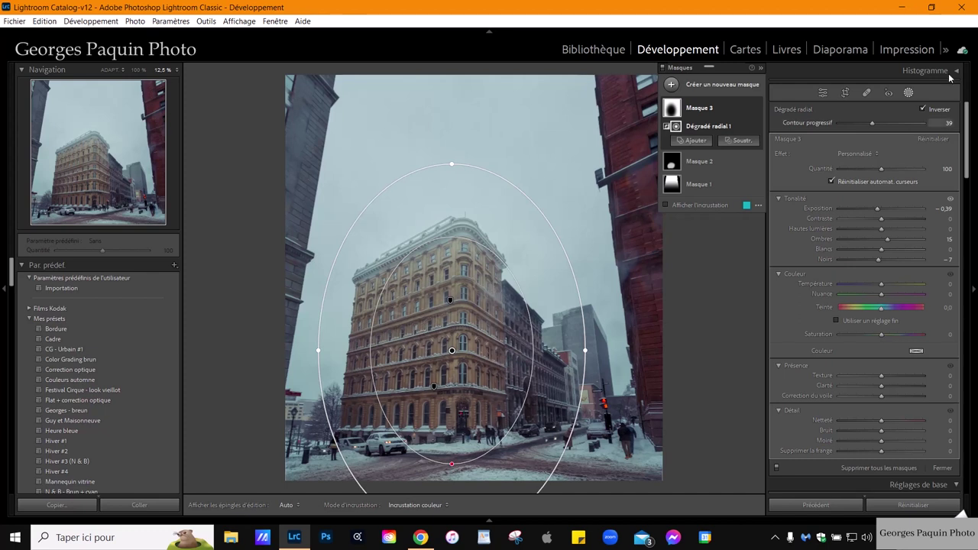
Close masking and view the photo at 100%, panned up to the building's upper floors
click(823, 93)
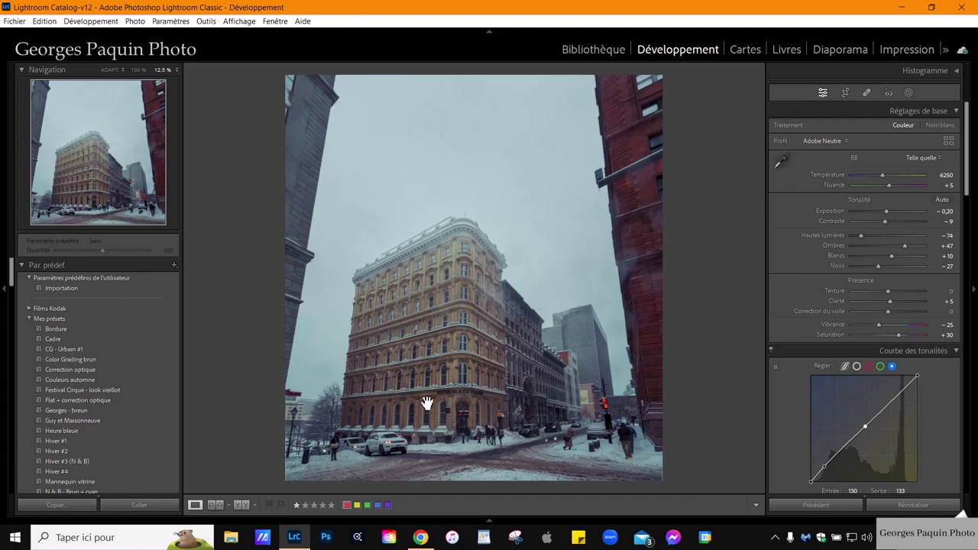
click(453, 367)
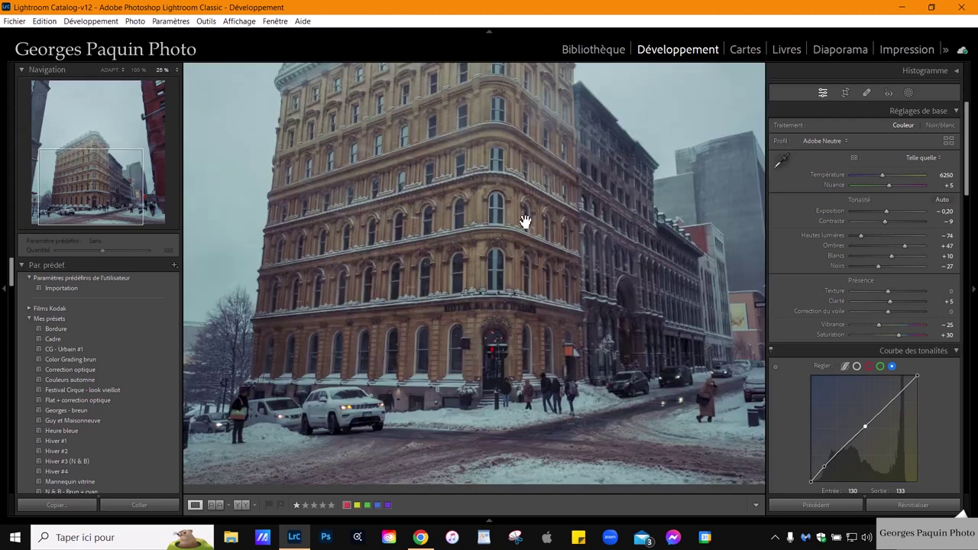
drag(524, 218, 510, 337)
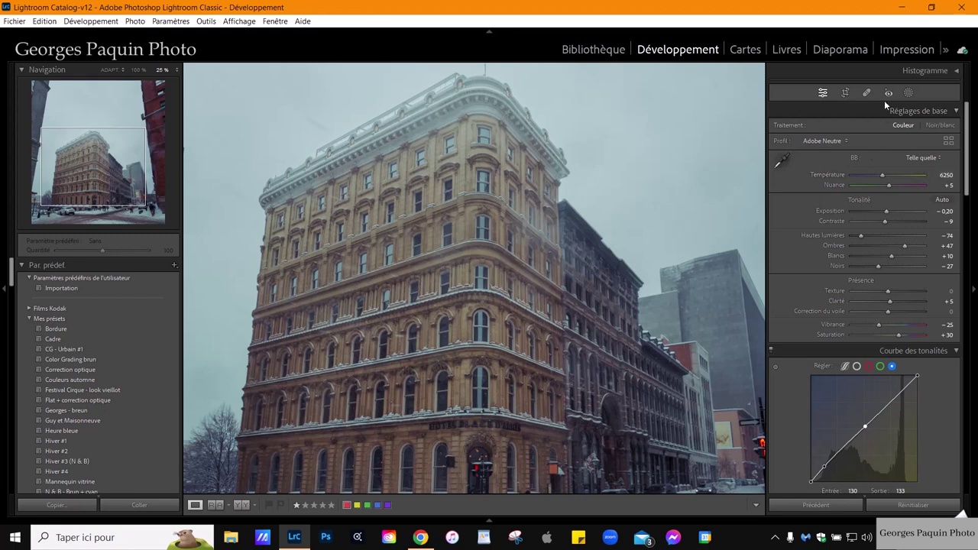
Create Masque 4 as a luminance range mask limited to the brighter tones, overlay hidden
click(909, 93)
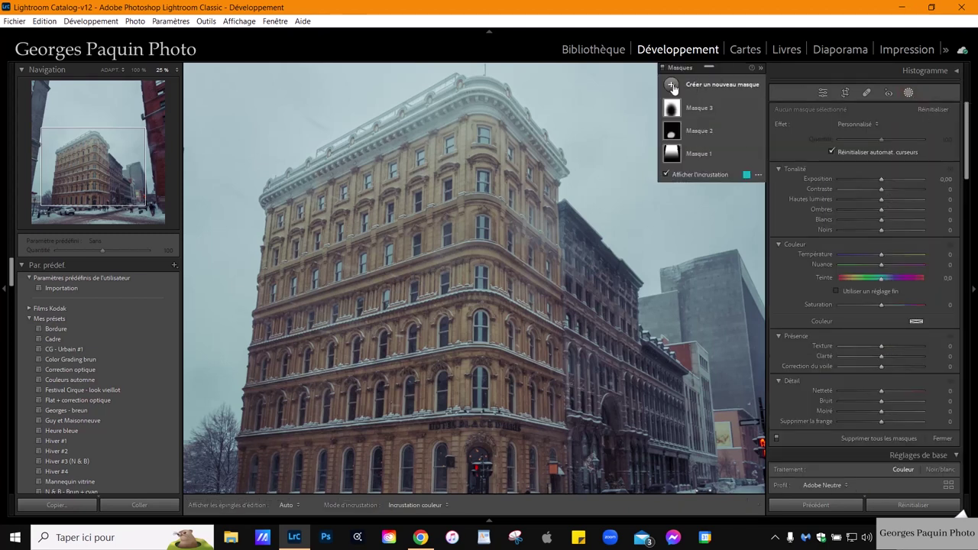
click(671, 84)
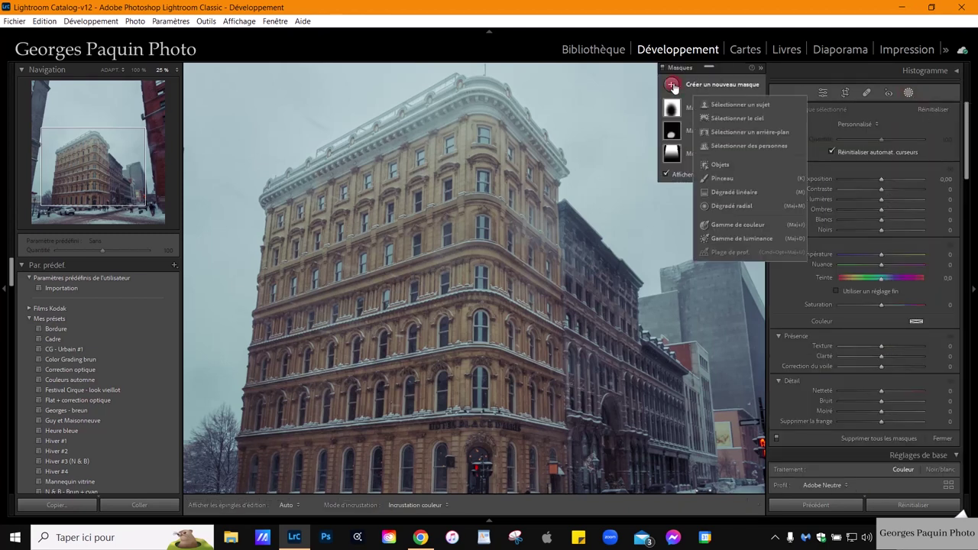
click(764, 240)
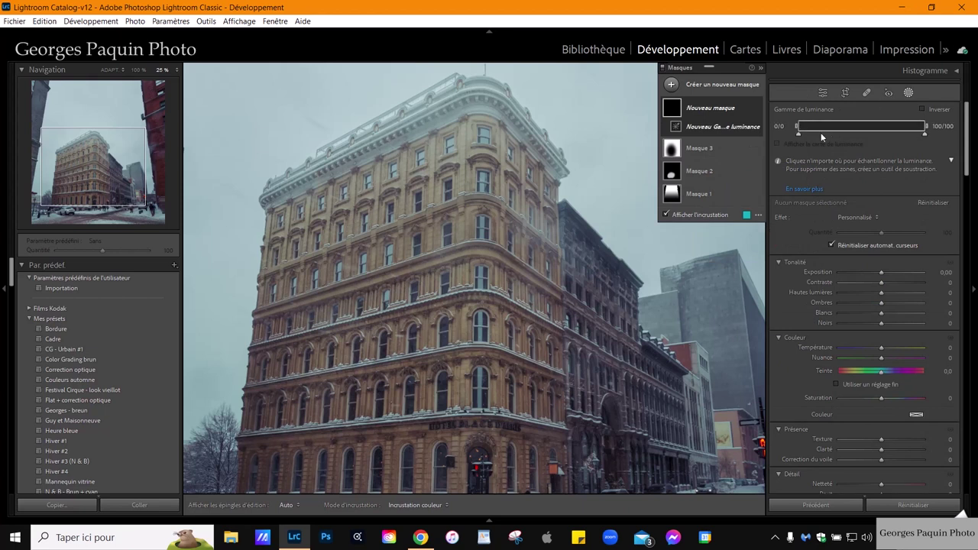
mouse_move(800, 137)
mouse_down()
mouse_move(842, 144)
mouse_move(856, 132)
mouse_move(830, 144)
mouse_move(858, 130)
mouse_up()
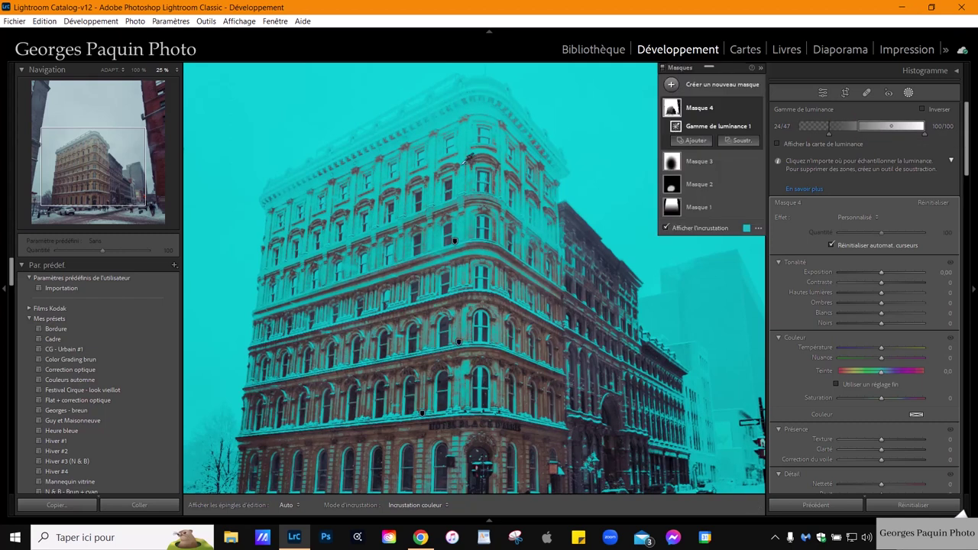
click(696, 231)
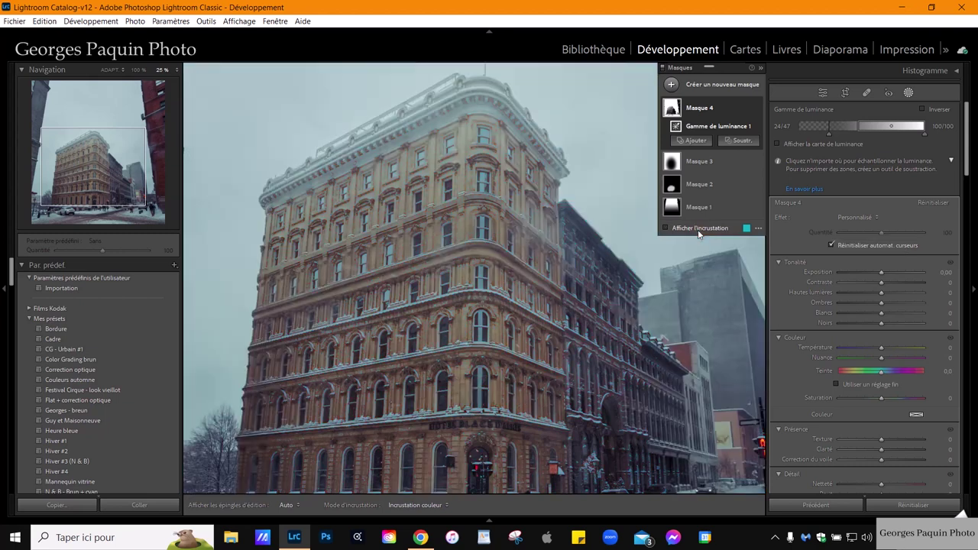
Set Masque 4's Exposure to 0,20 and Whites to 13, then fit the whole photo in view
click(884, 273)
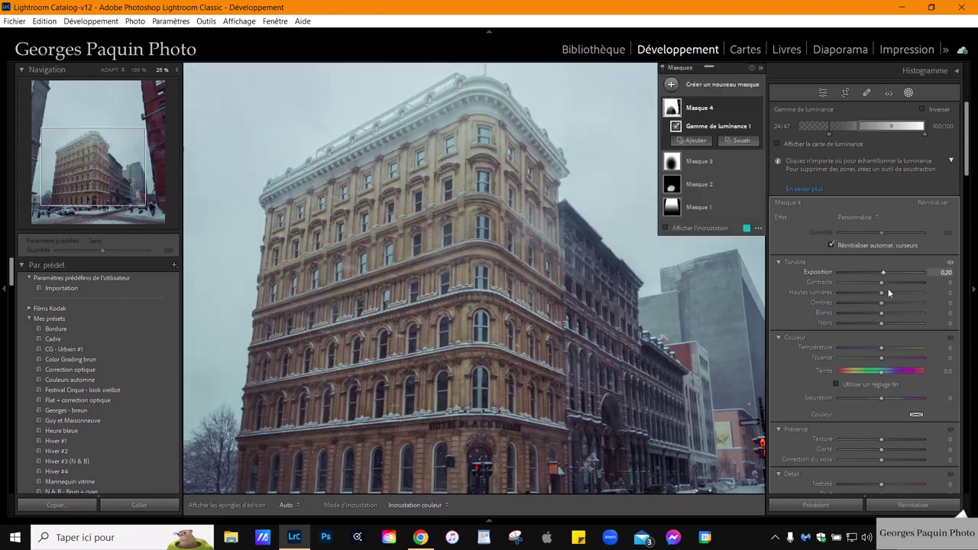
drag(882, 316, 889, 323)
mouse_move(459, 291)
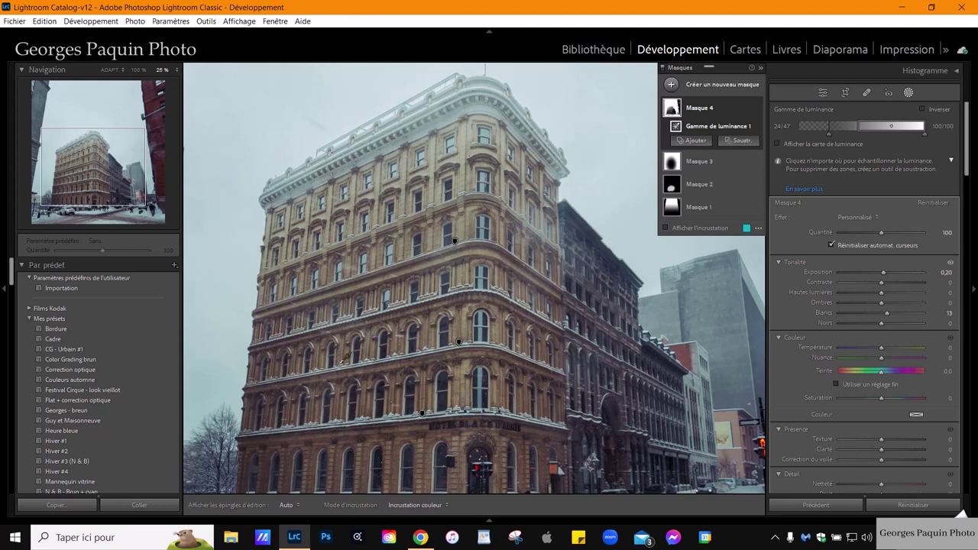
click(112, 71)
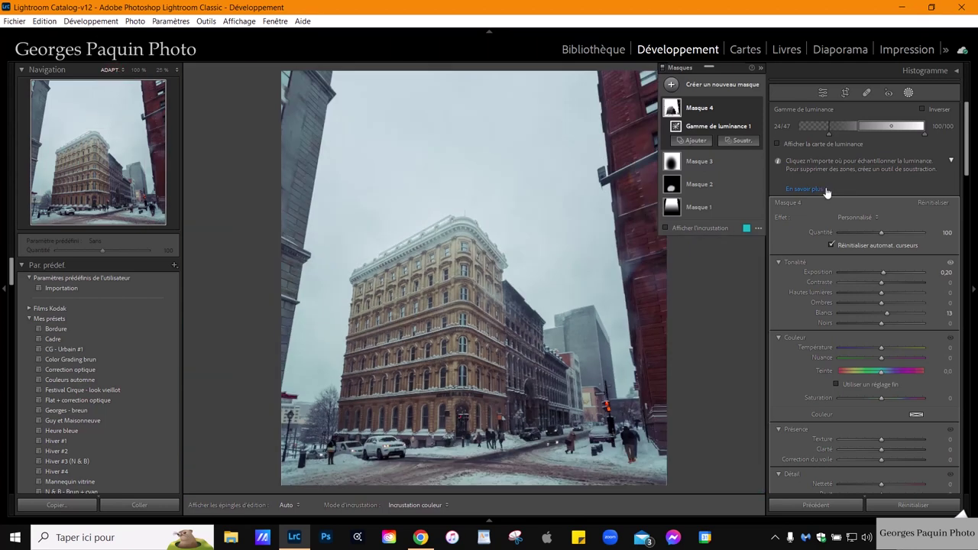
Re-show Masque 4's cyan overlay and intersect Gamme de luminance 1 with a Radial Gradient
click(722, 228)
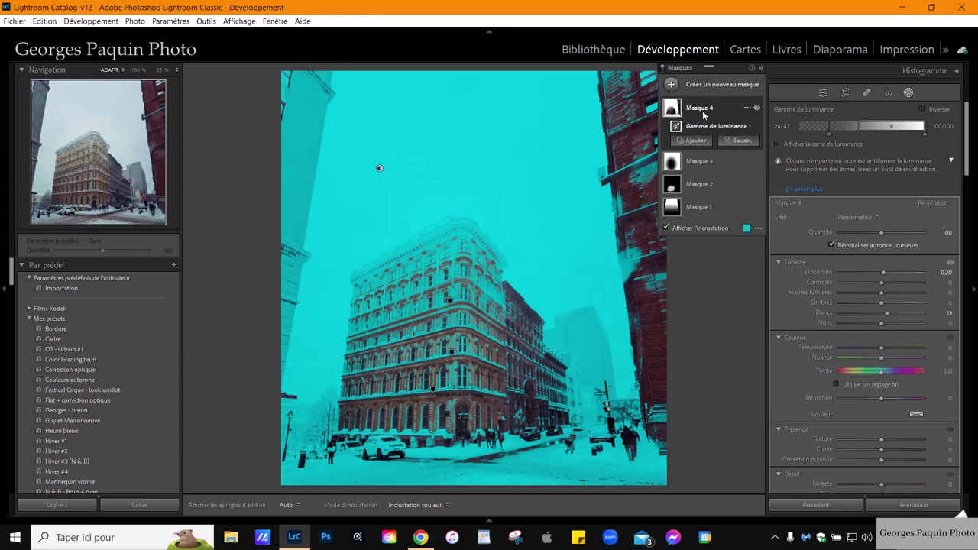
mouse_move(715, 126)
key(alt)
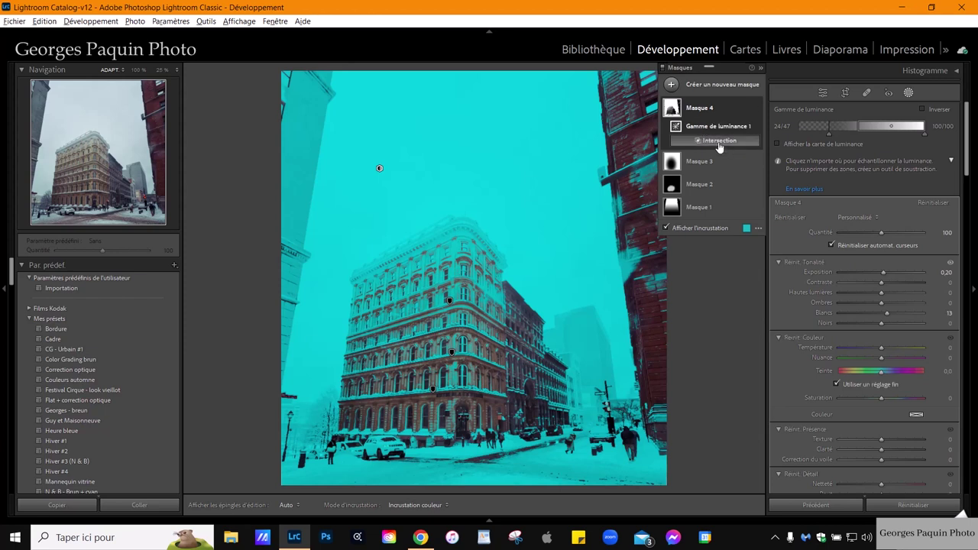
alt+click(721, 141)
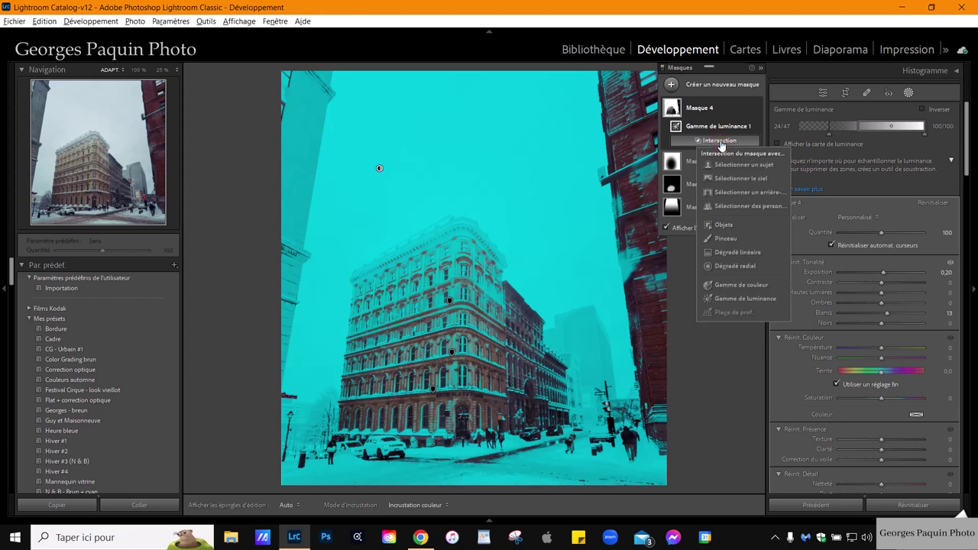
click(749, 267)
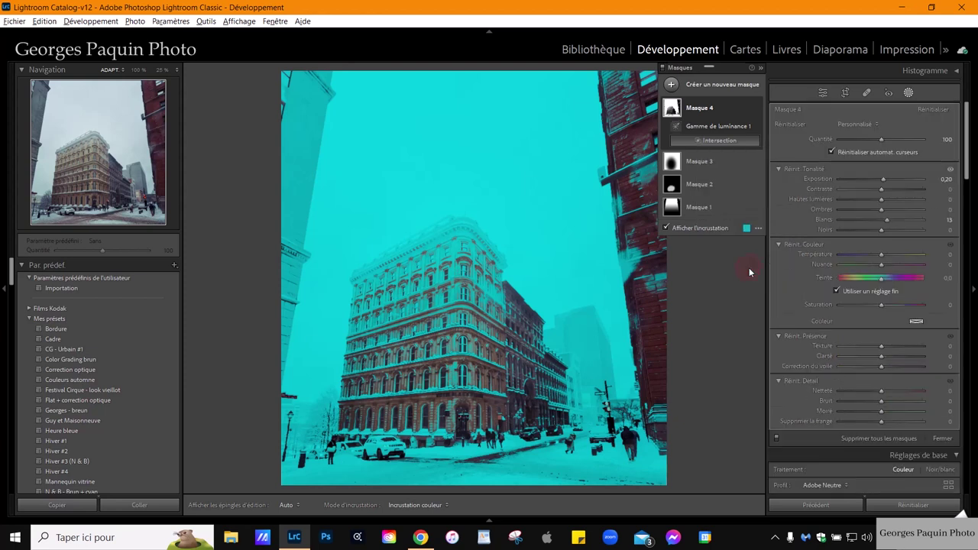
Draw a tall, widened radial oval over the corner building's facade, then exit mask editing
drag(435, 258, 492, 357)
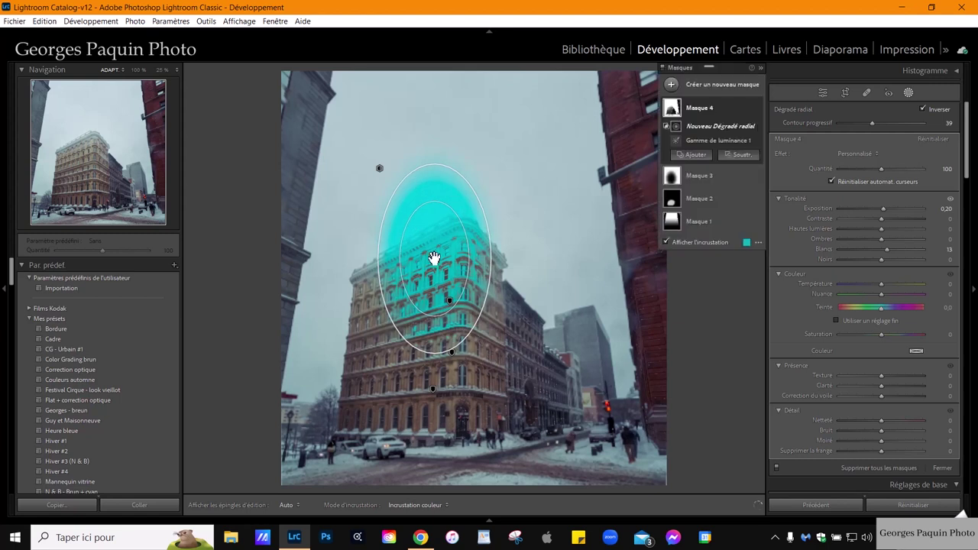
drag(441, 258, 461, 333)
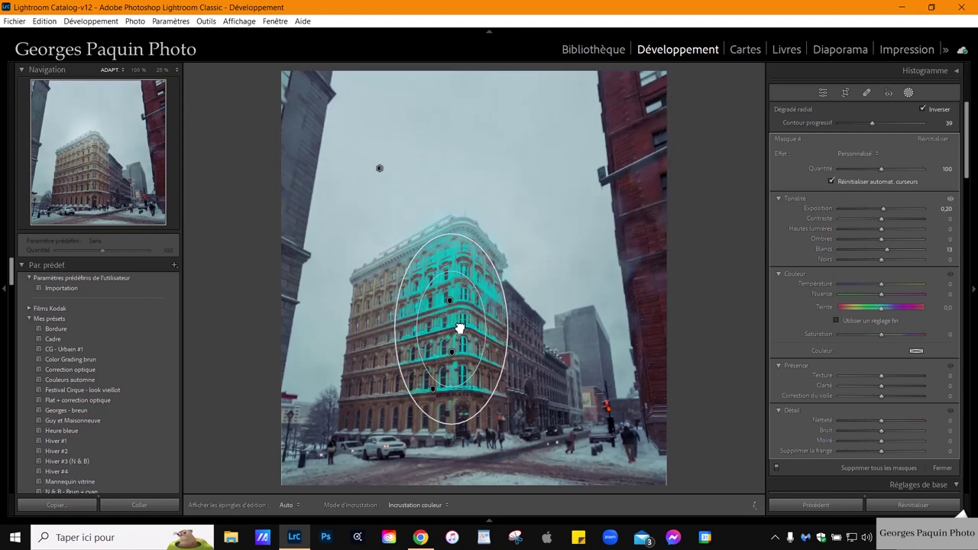
drag(449, 399, 451, 428)
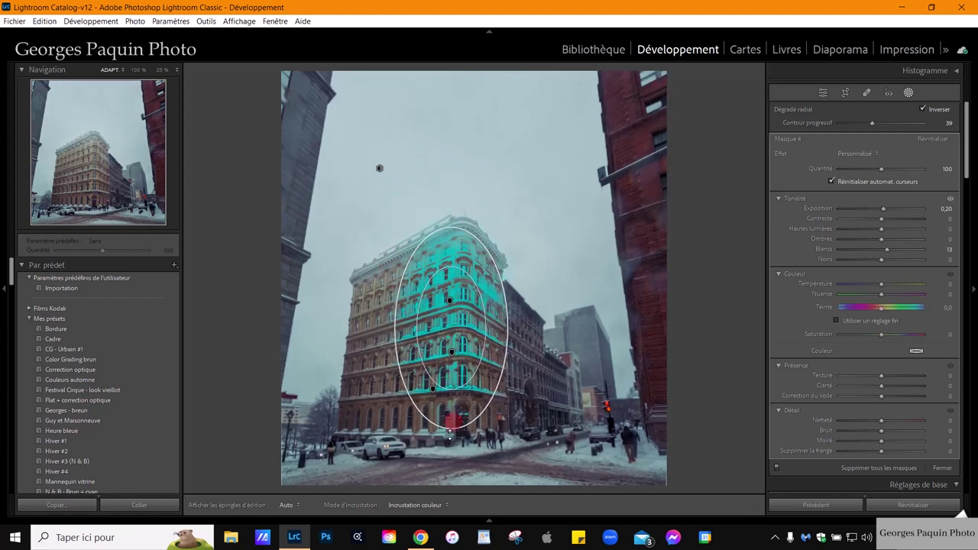
drag(463, 349, 464, 366)
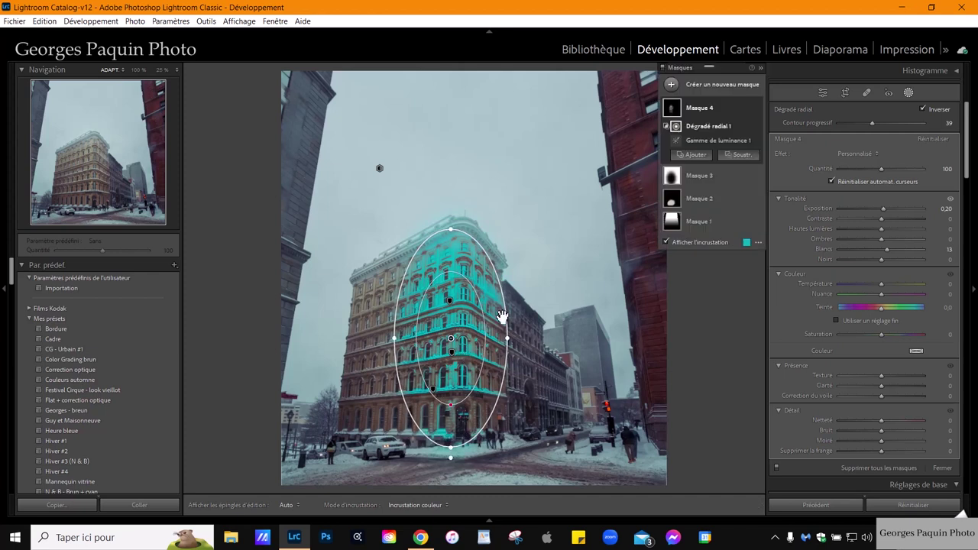
drag(392, 339, 382, 339)
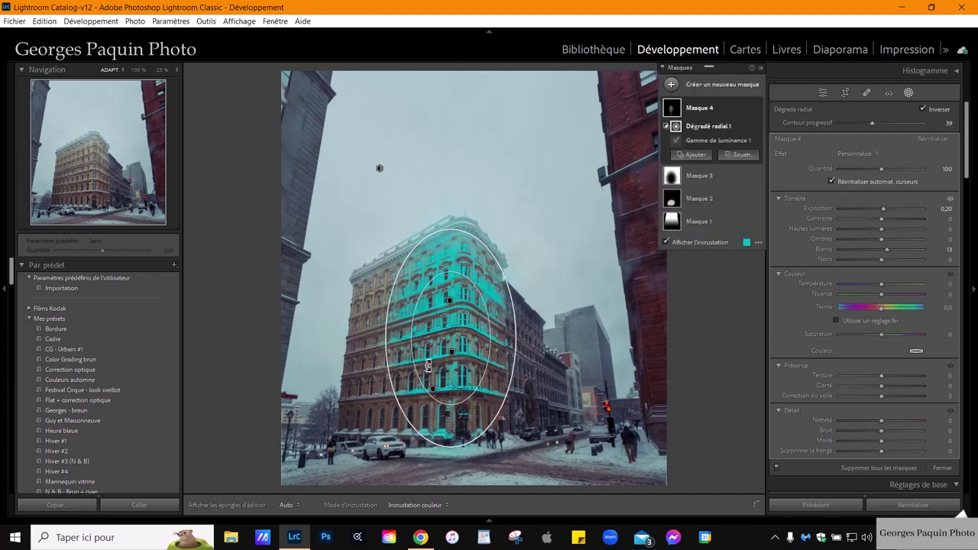
drag(463, 349, 462, 356)
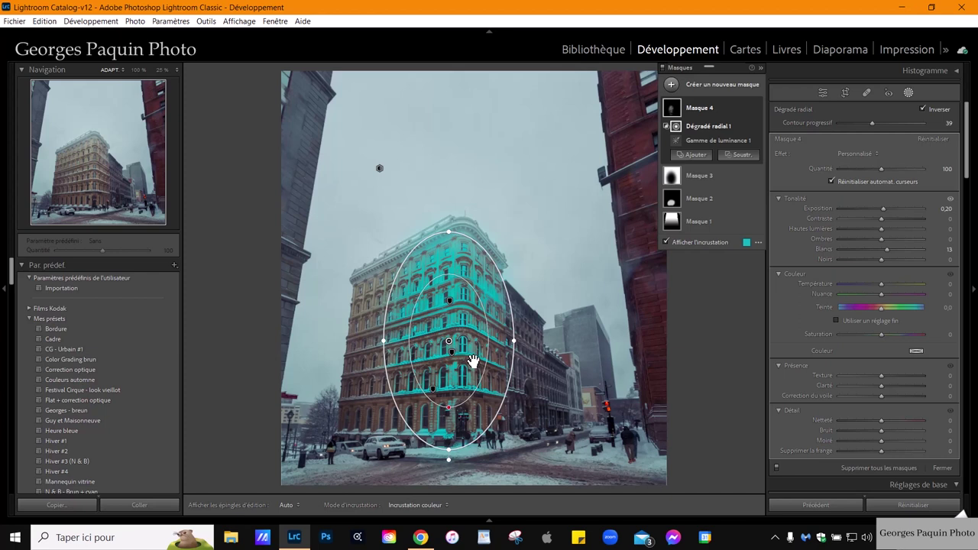
key(shift+w)
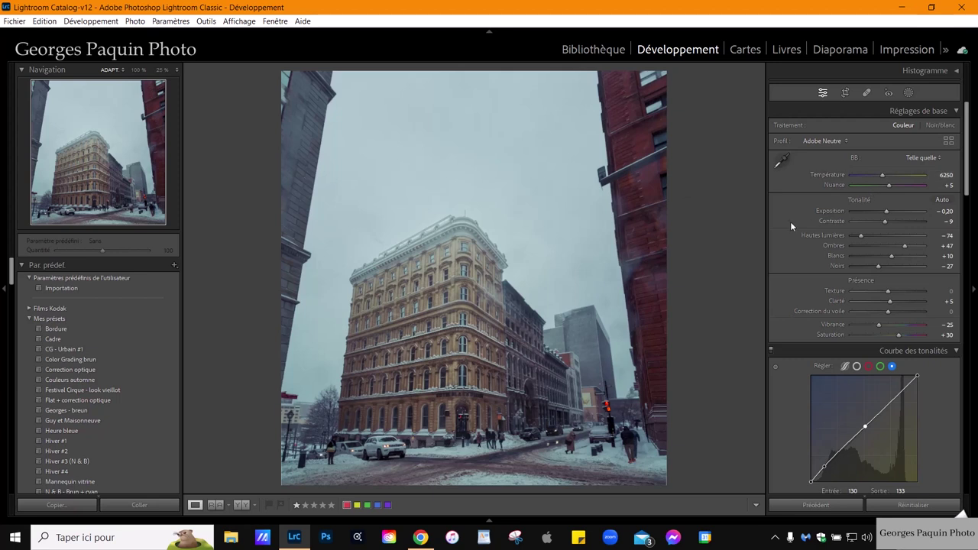
Add a post-crop vignette with amount -14, midpoint 60, roundness -29 and feather 60
scroll(790, 221, down, 10)
scroll(790, 221, down, 10)
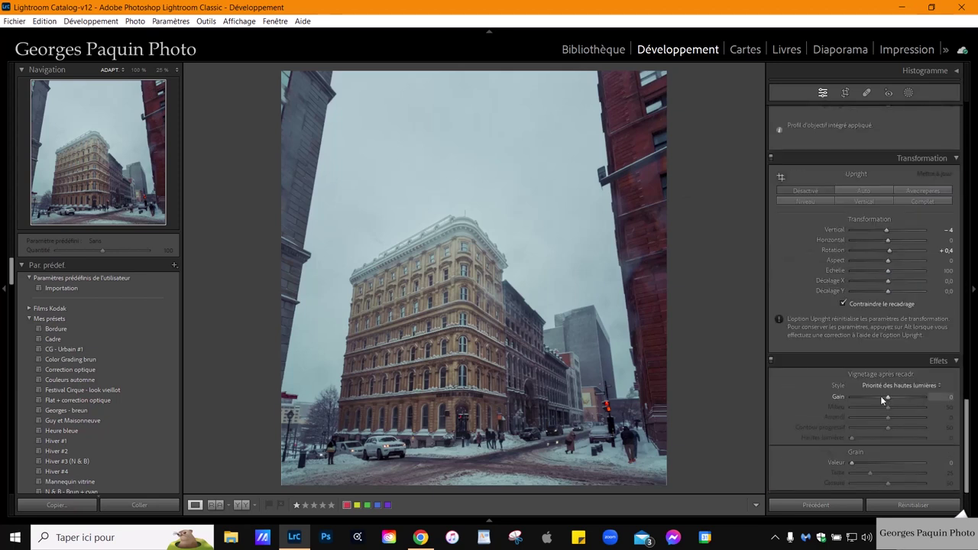
drag(888, 398, 882, 399)
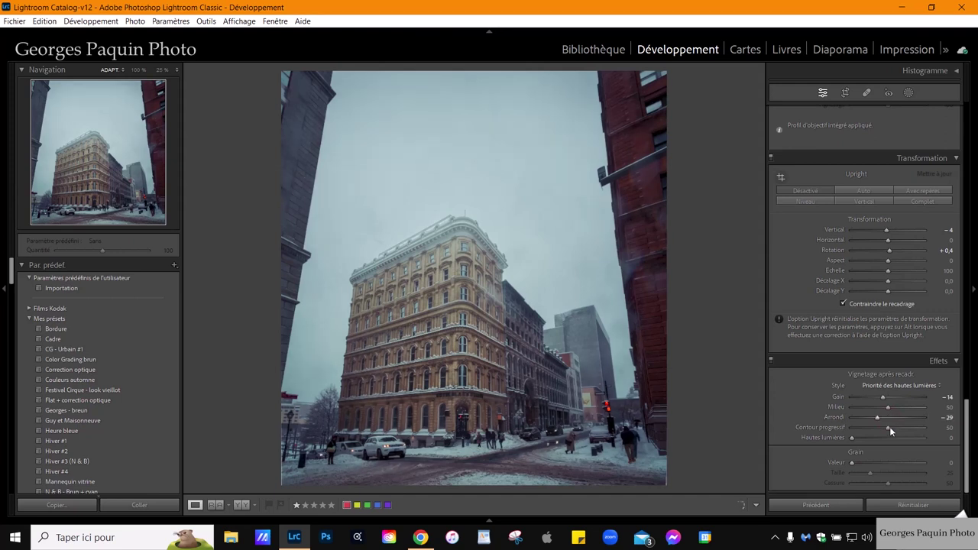
drag(889, 427, 898, 408)
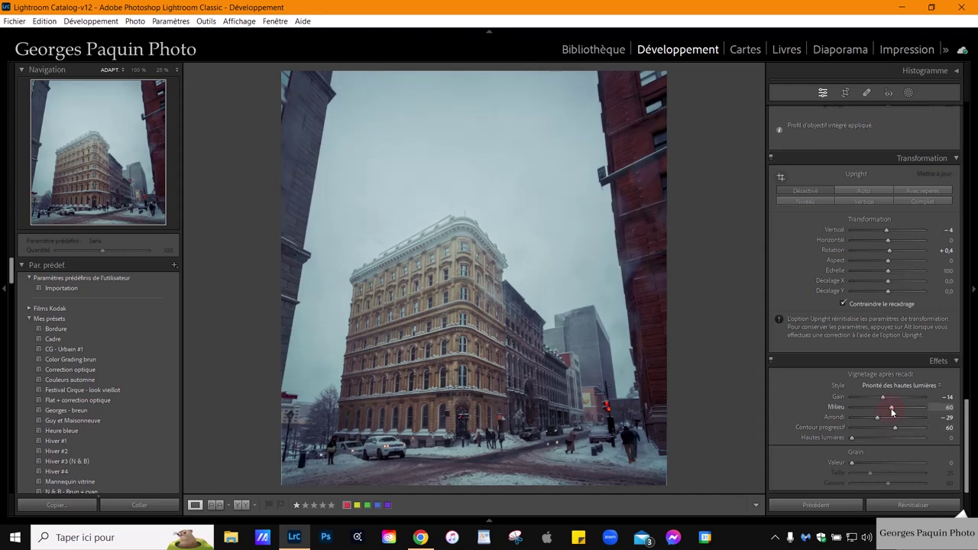